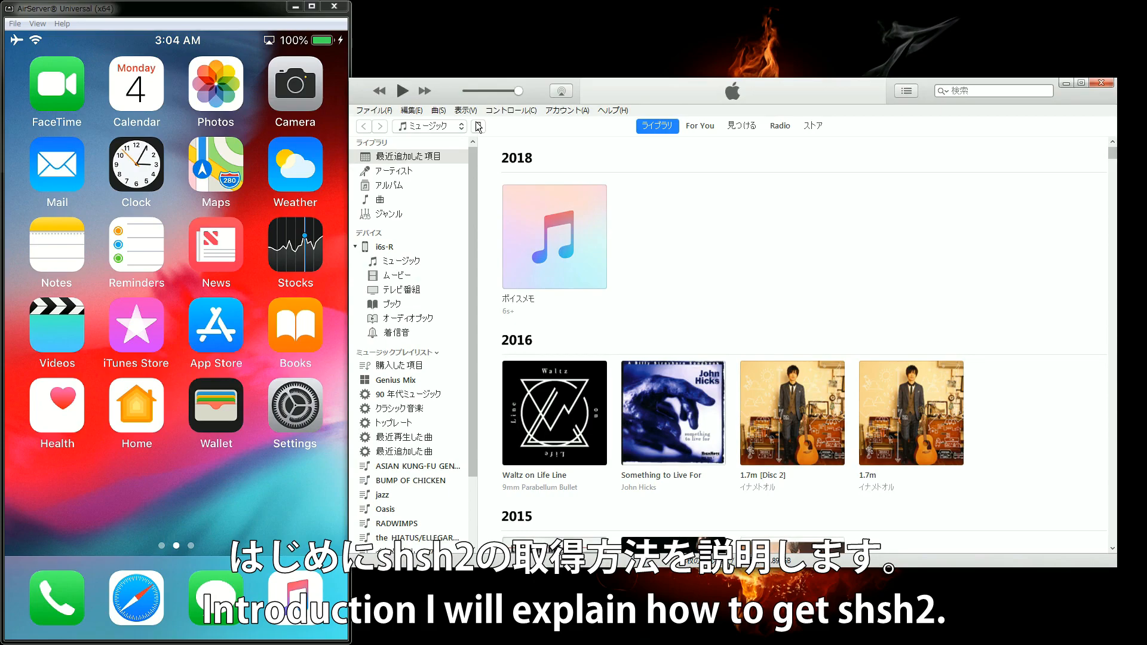
Copy the iPhone 6s's ECID from its iTunes summary, then minimise iTunes
click(479, 126)
click(647, 217)
click(647, 219)
right_click(649, 222)
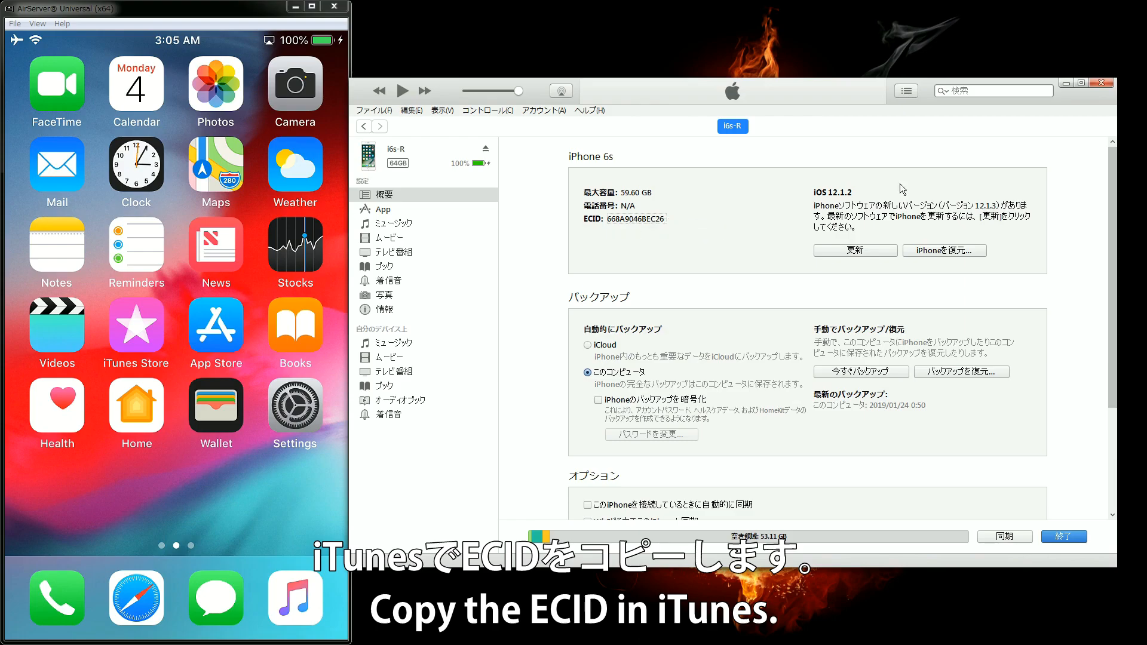
click(1065, 82)
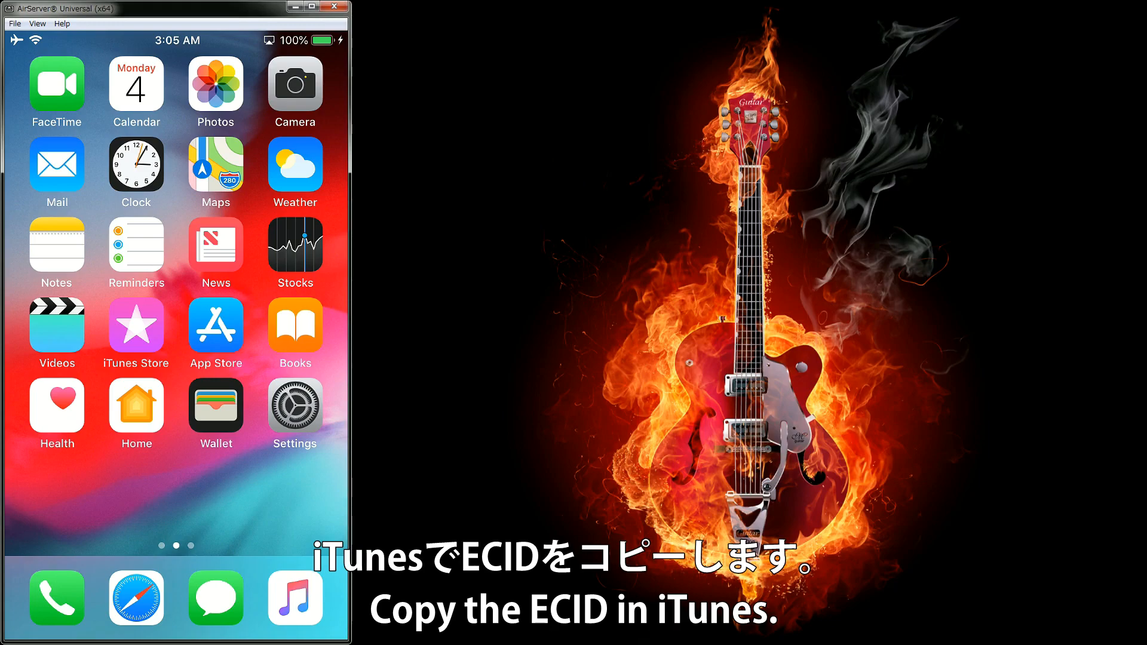
Paste the ECID into TSS Saver and choose iPhone 6s as the model
key(alt+Tab)
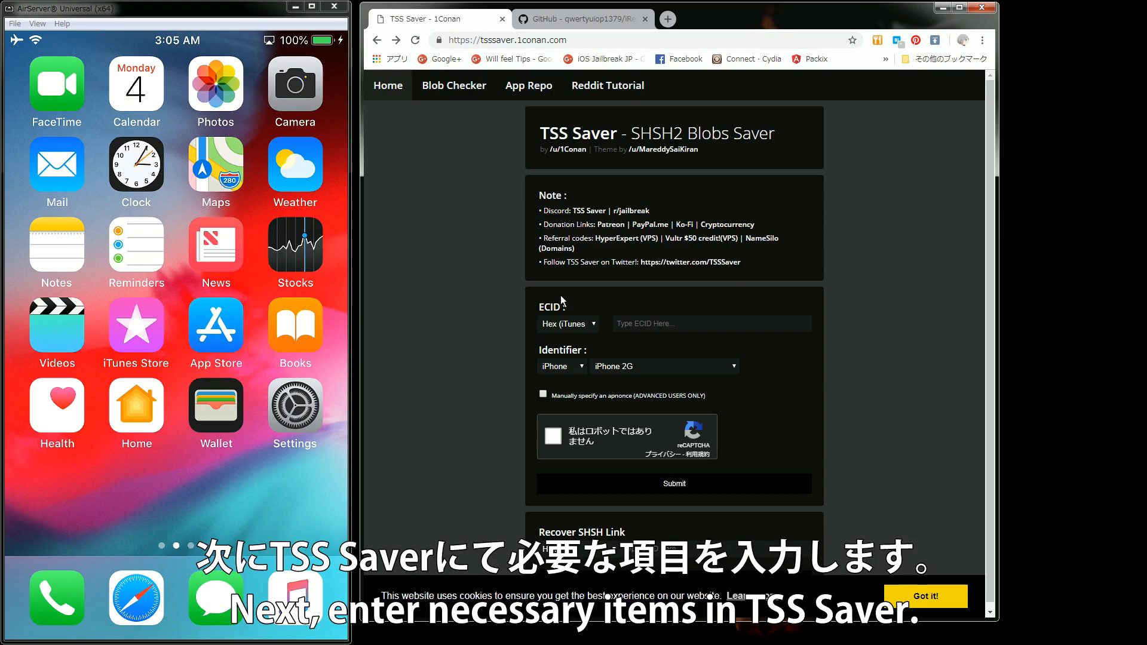
click(643, 326)
text(668A9045BEC26)
click(578, 371)
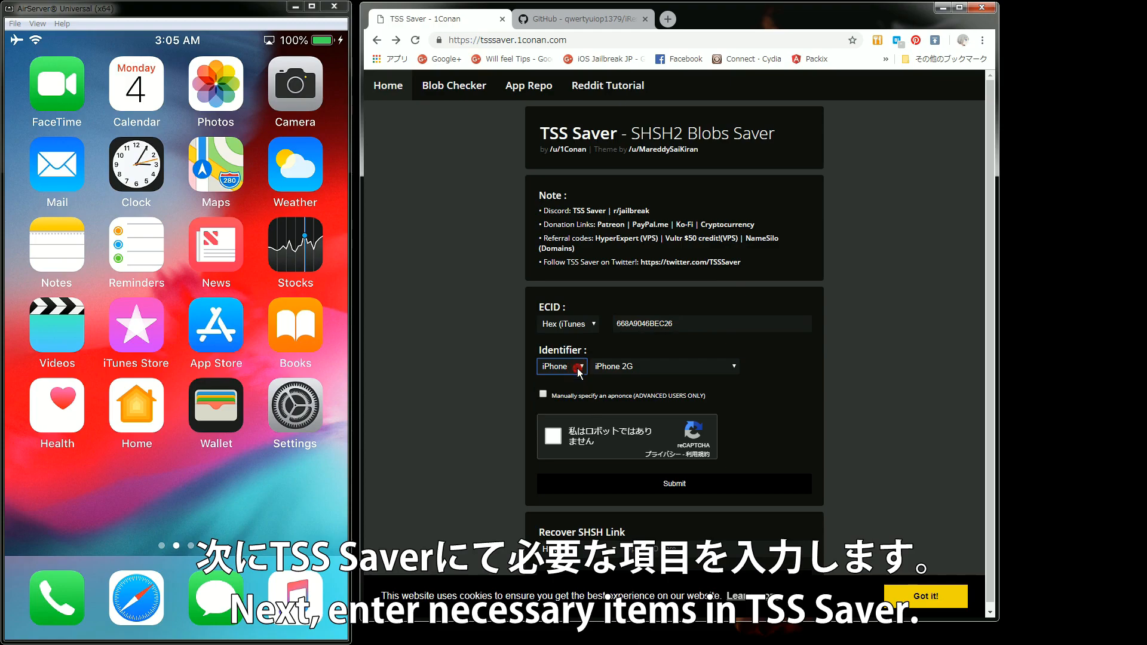
click(615, 371)
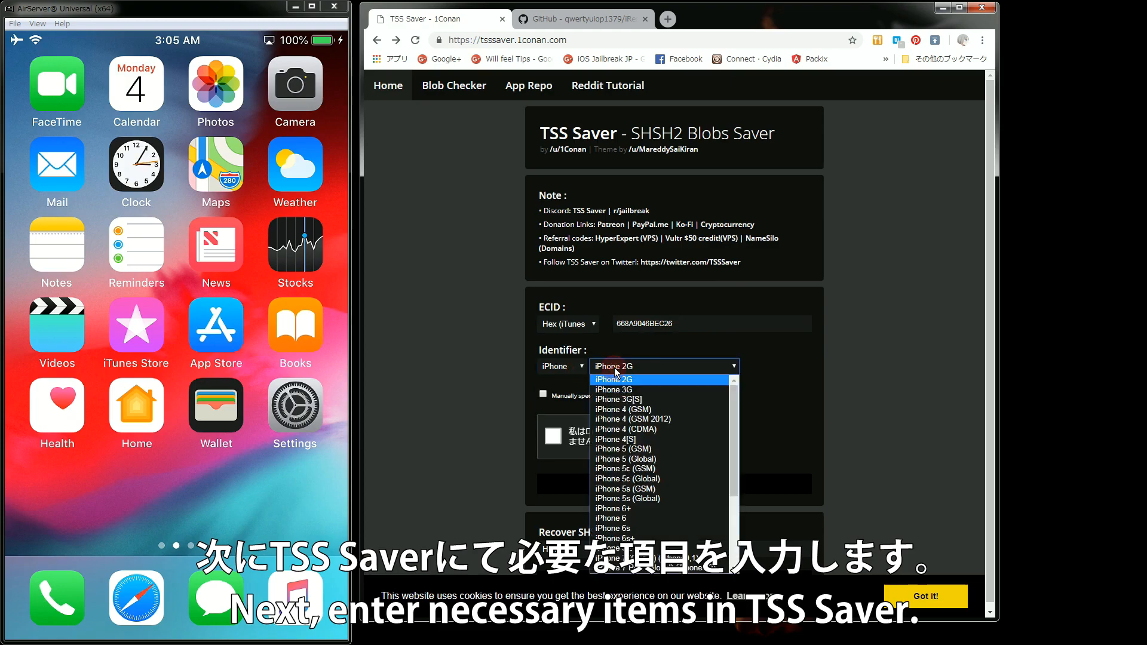
click(645, 529)
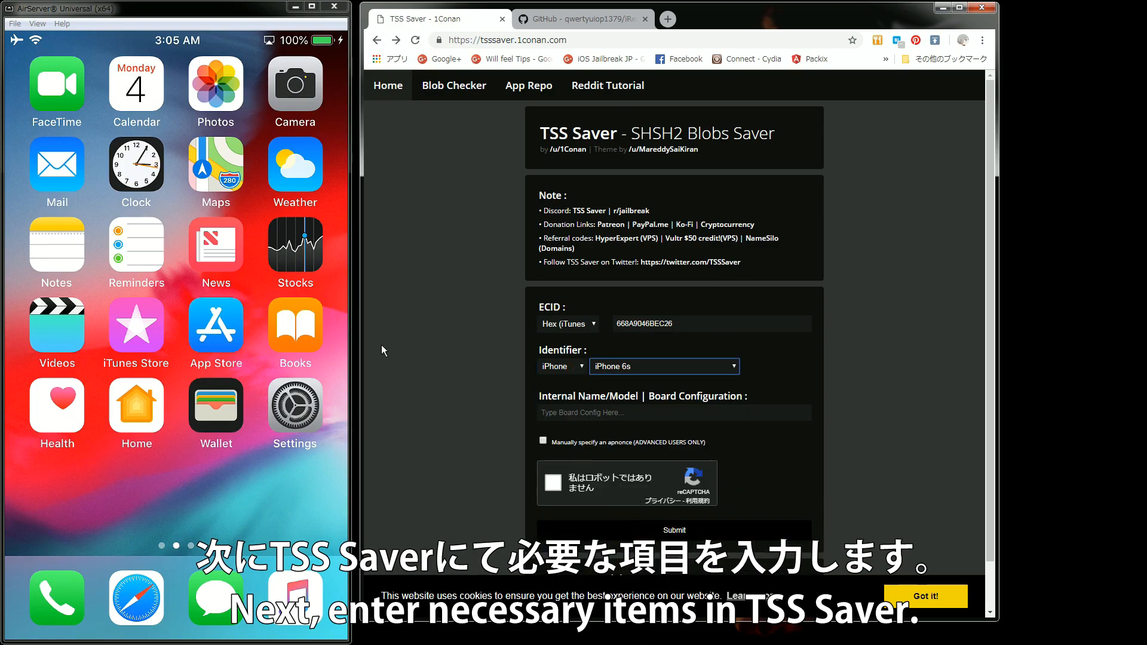
Enter board config N71mAP, pass the reCAPTCHA and submit the form
click(578, 411)
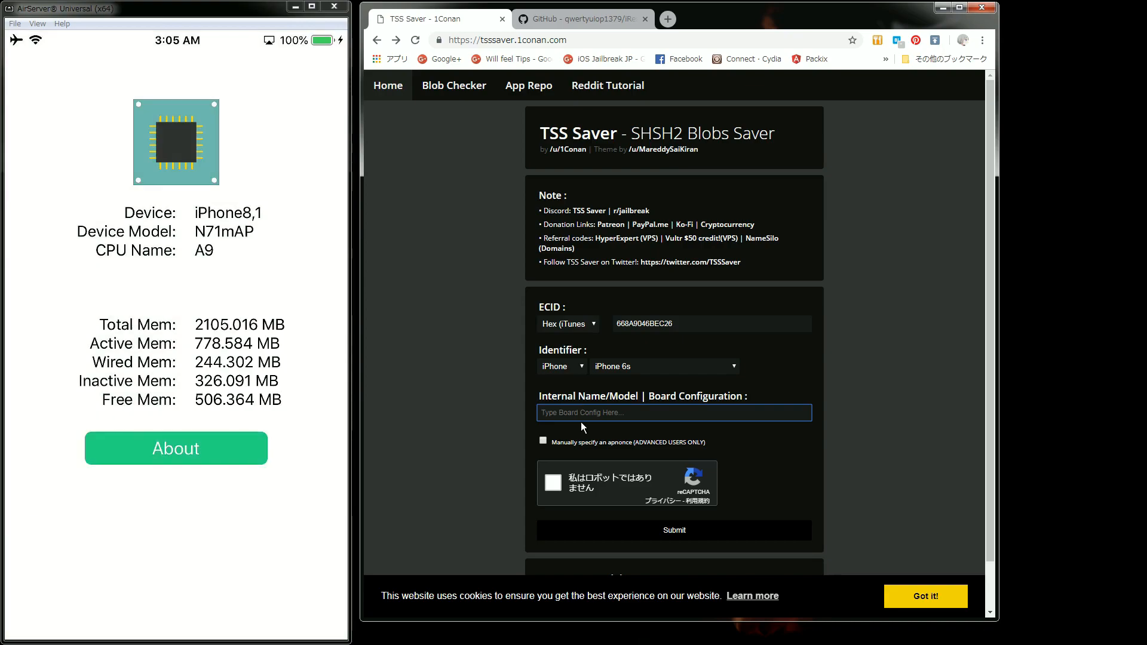
text(N71)
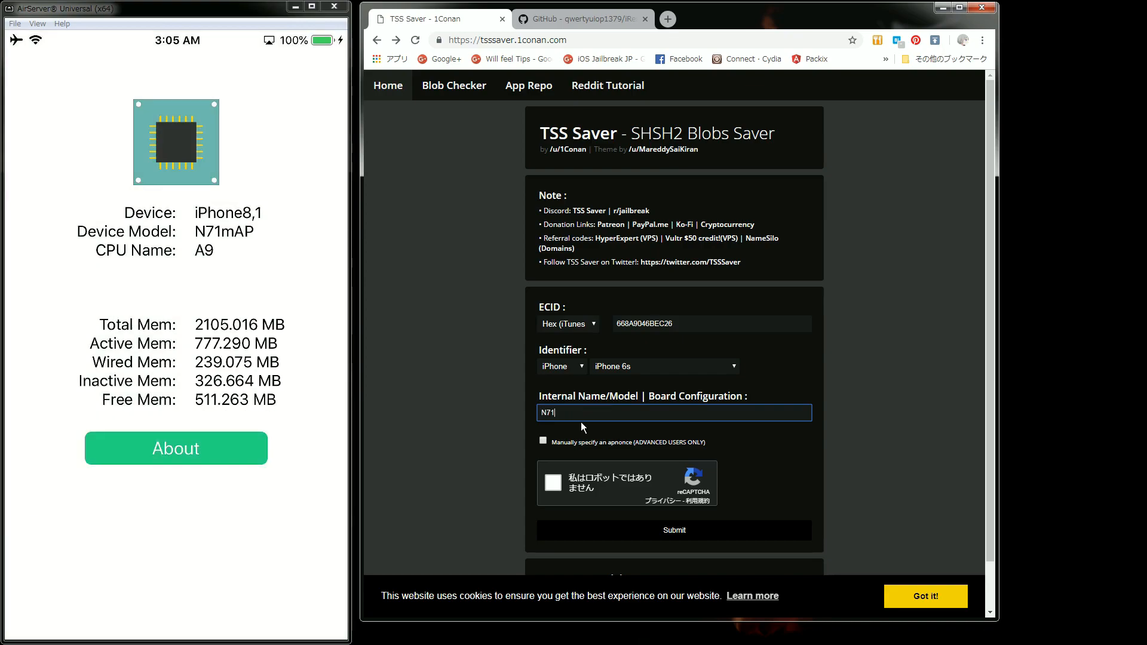
text(mAP)
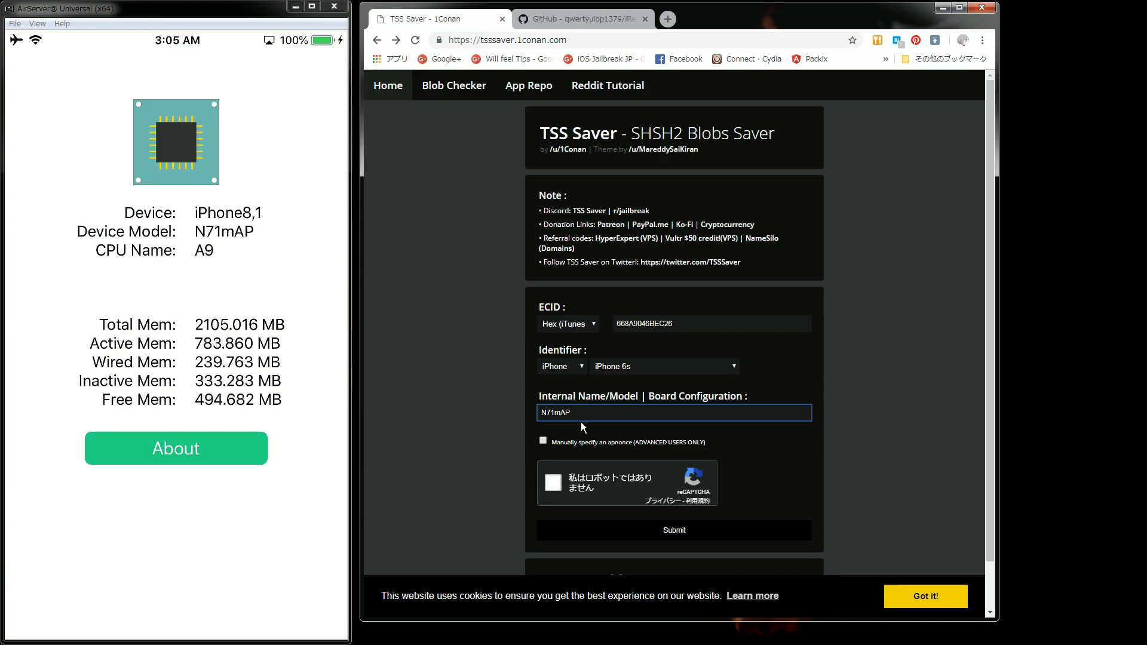
click(564, 484)
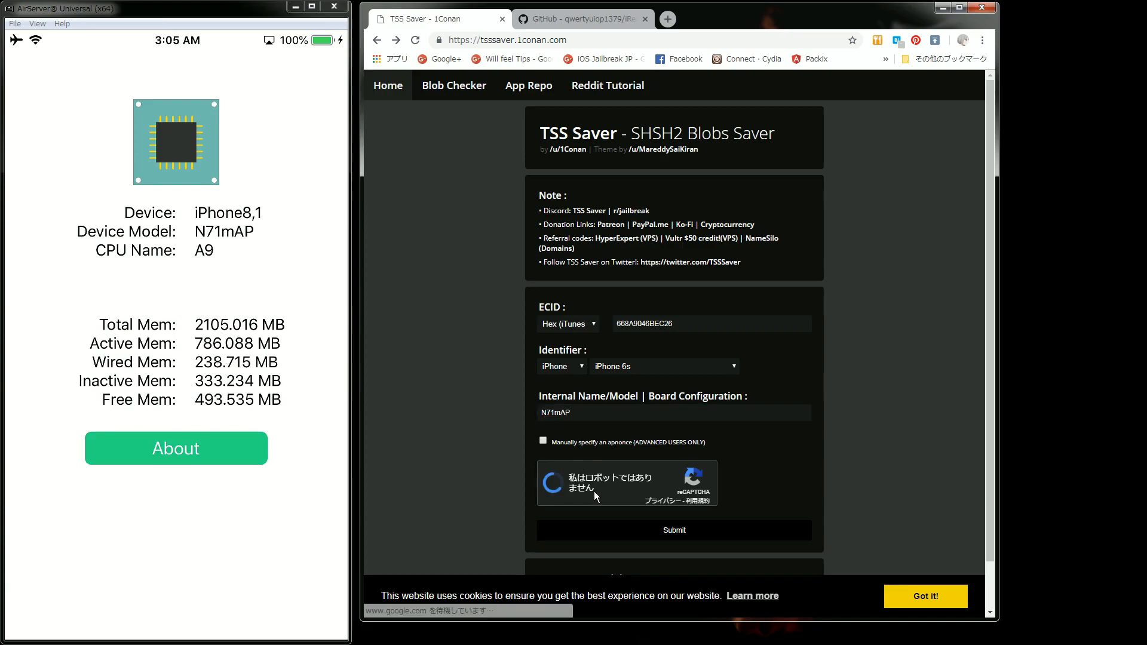
click(690, 531)
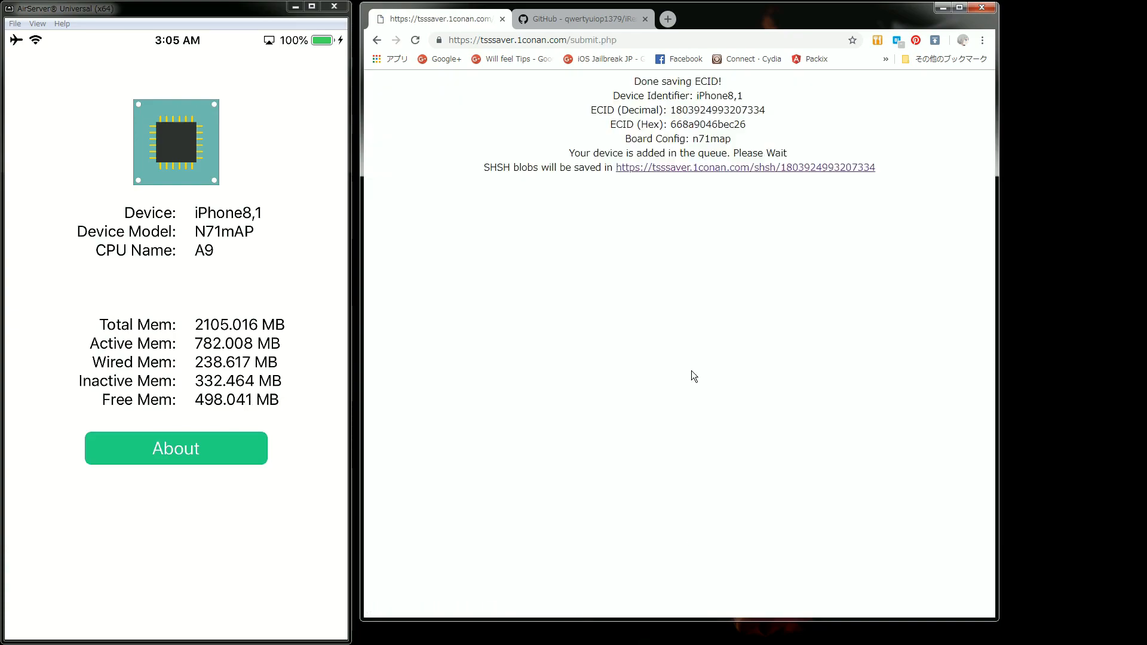
Browse the saved blobs to iOS 12.1.2 > noapnonce and locate the 16C104 shsh2 file
click(721, 171)
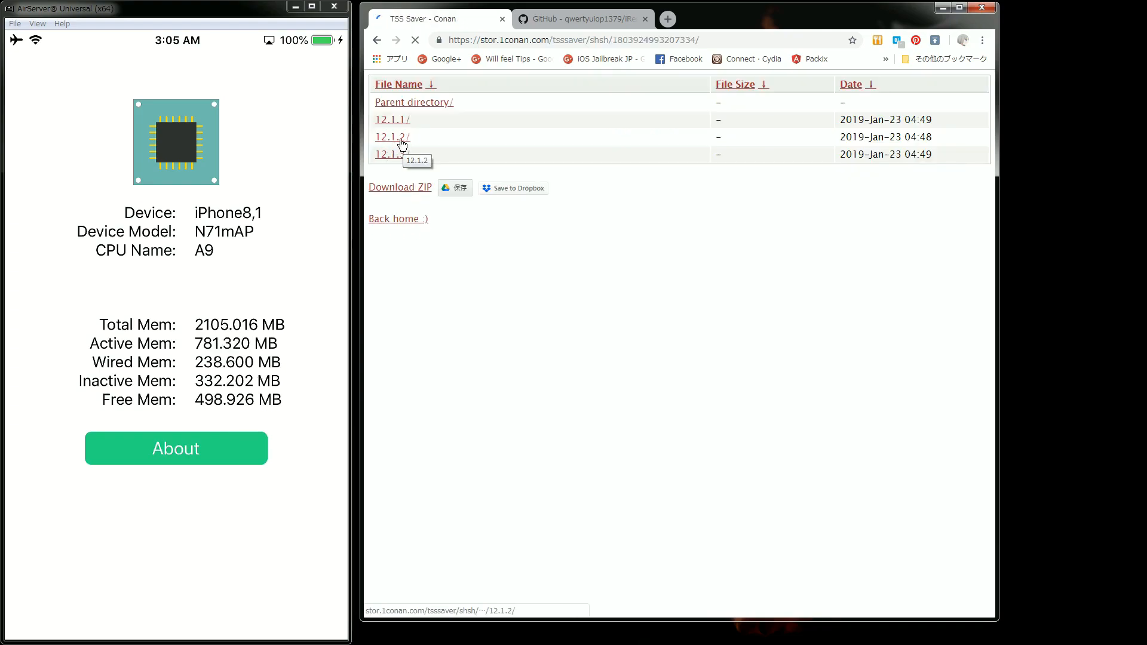
click(402, 145)
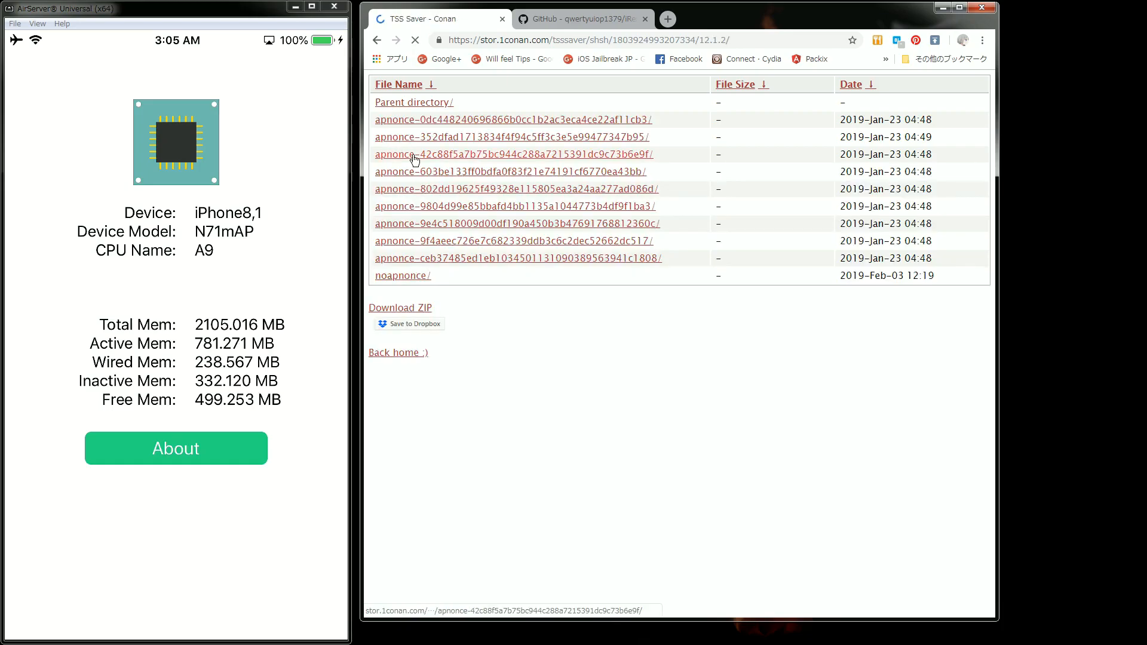
click(409, 277)
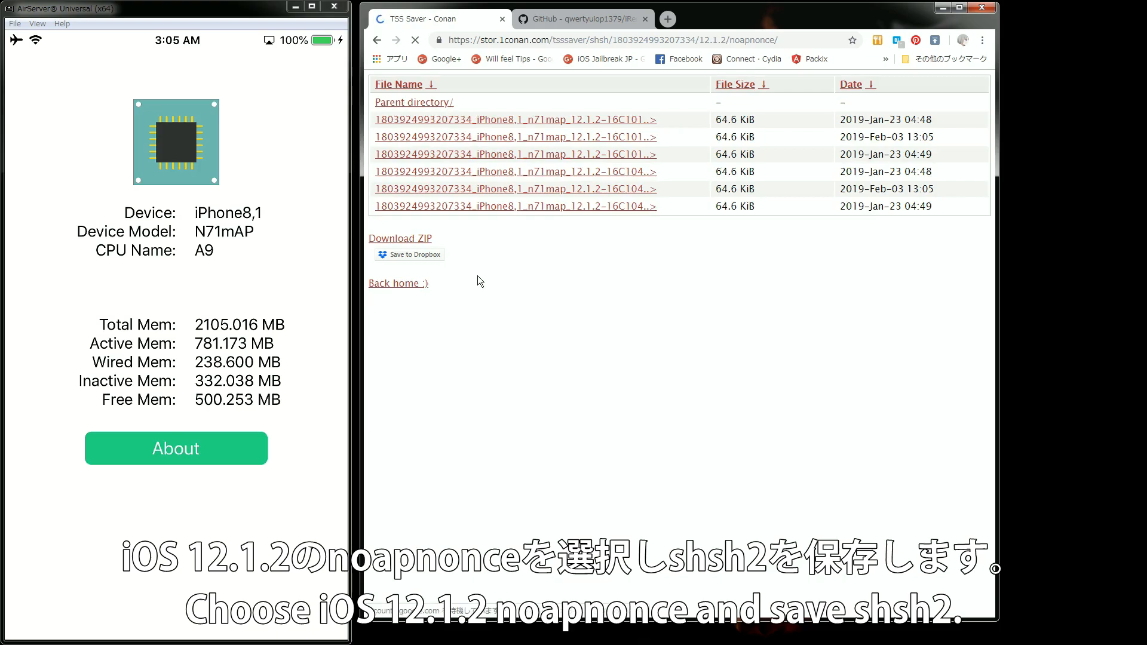
drag(837, 190, 946, 189)
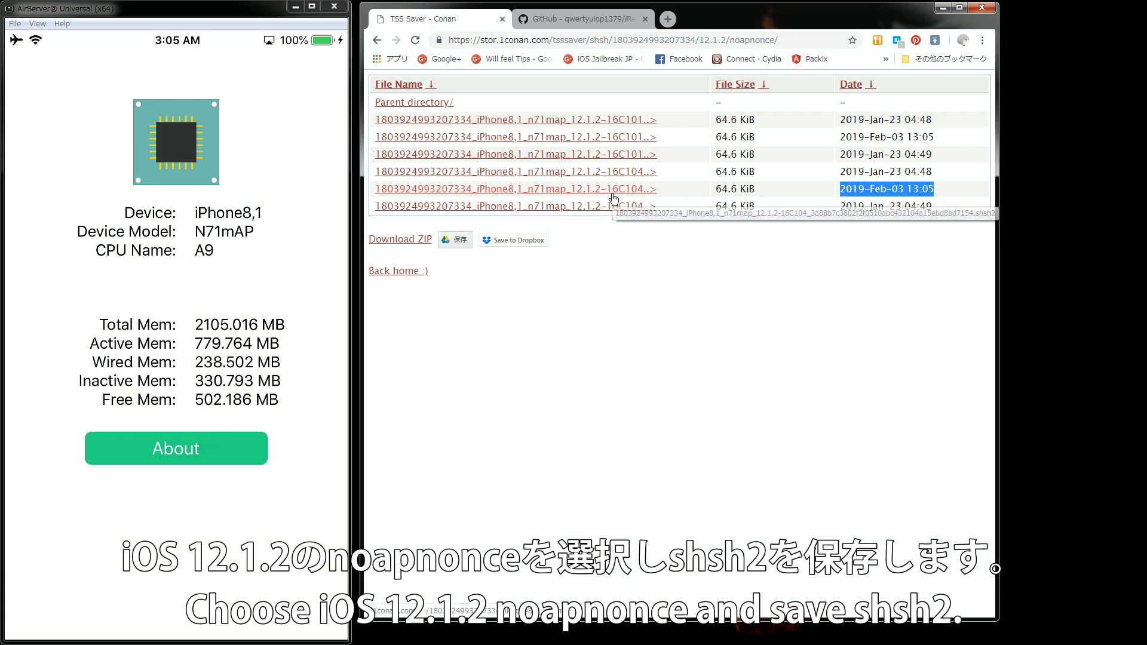
drag(607, 190, 644, 190)
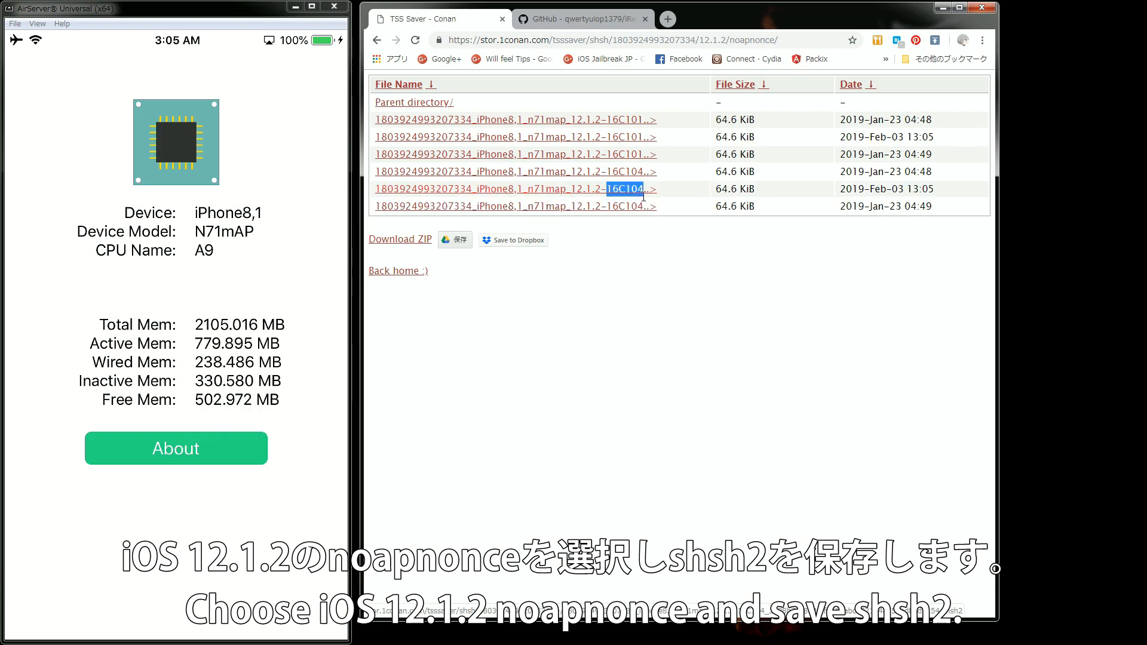
Download the 16C104 shsh2 blob to the RamDisk and minimise the browser
click(531, 197)
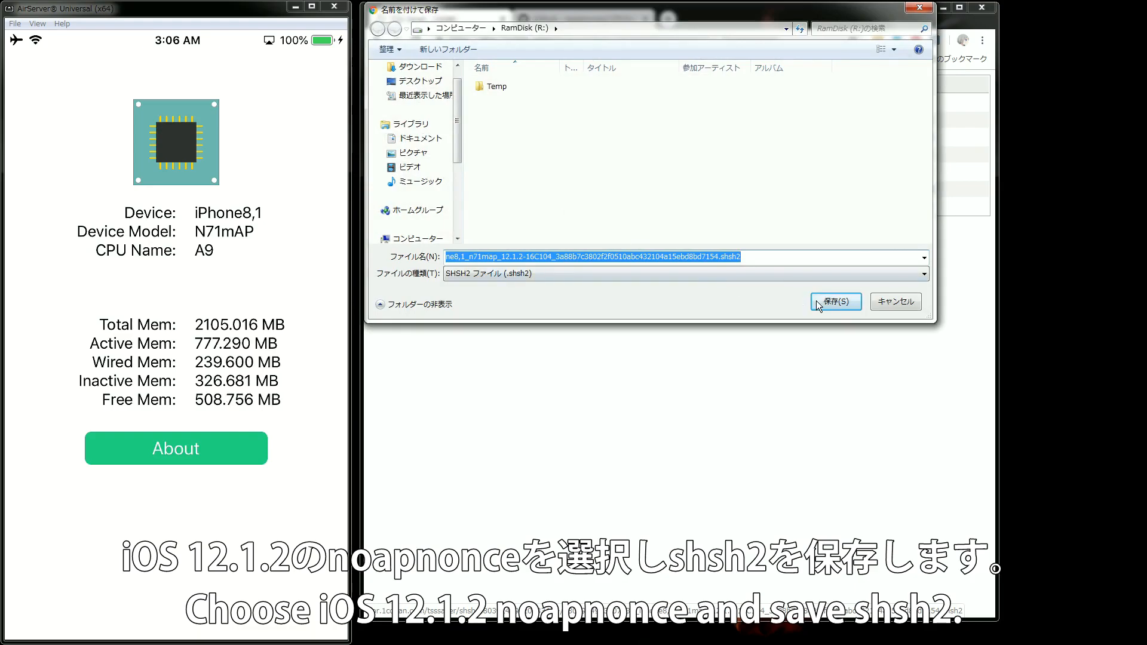
click(817, 302)
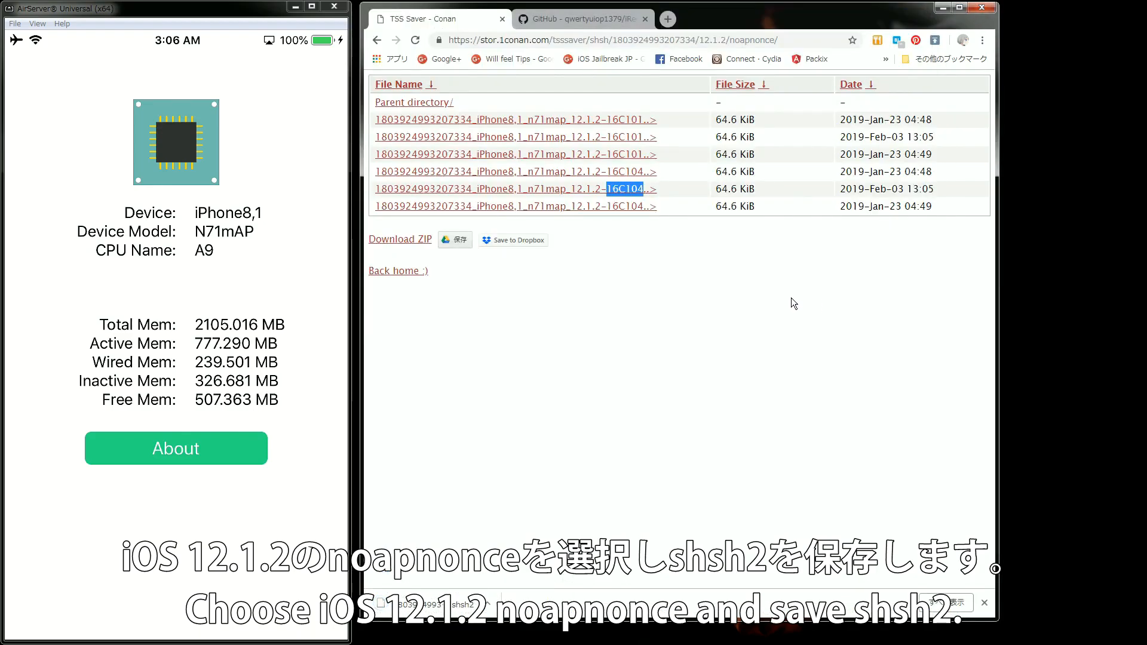
click(985, 603)
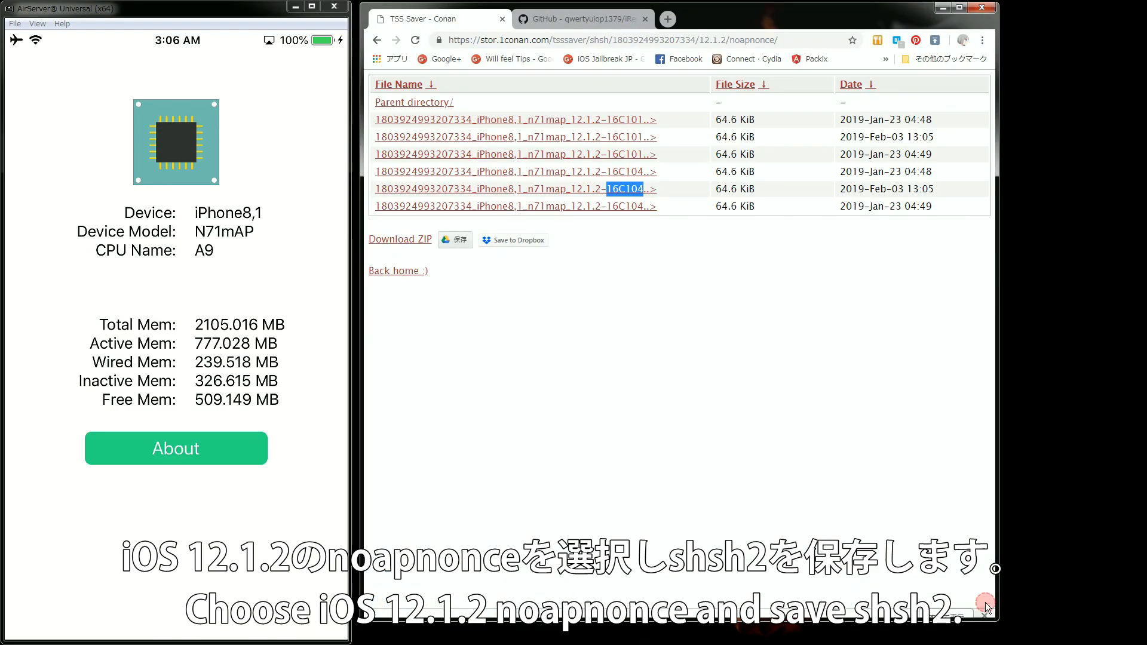
click(937, 10)
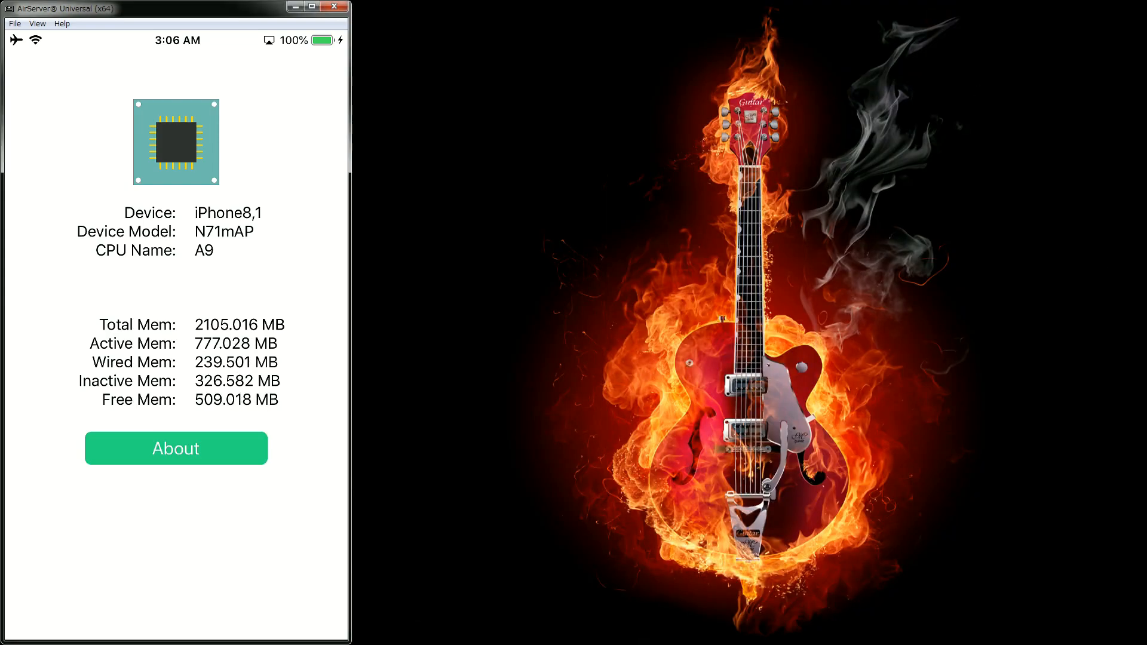
Move the shsh2 blob from the RamDisk into the 01-i6s-R folder
key(alt+Tab)
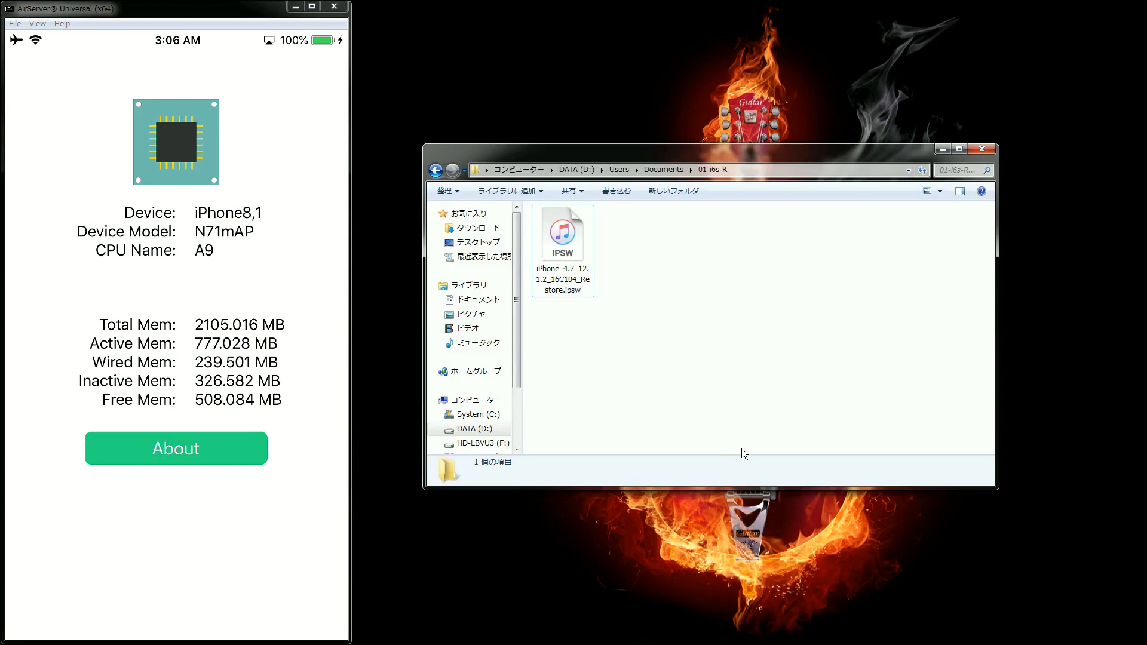
scroll(482, 432, down, 1)
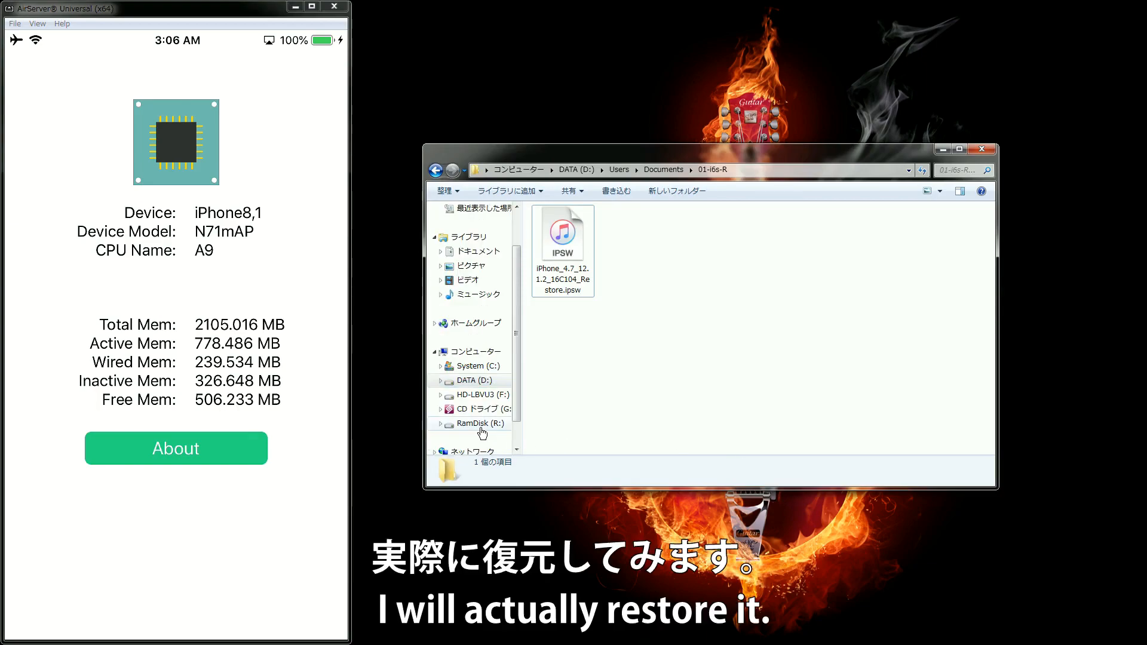
click(480, 423)
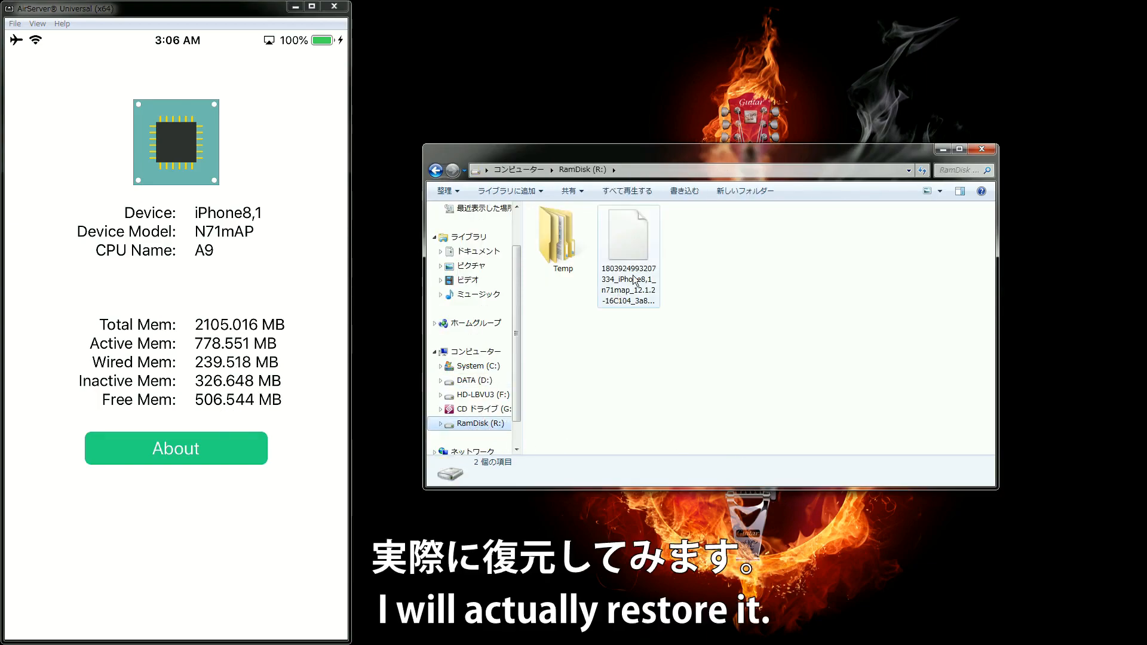
drag(629, 245, 644, 92)
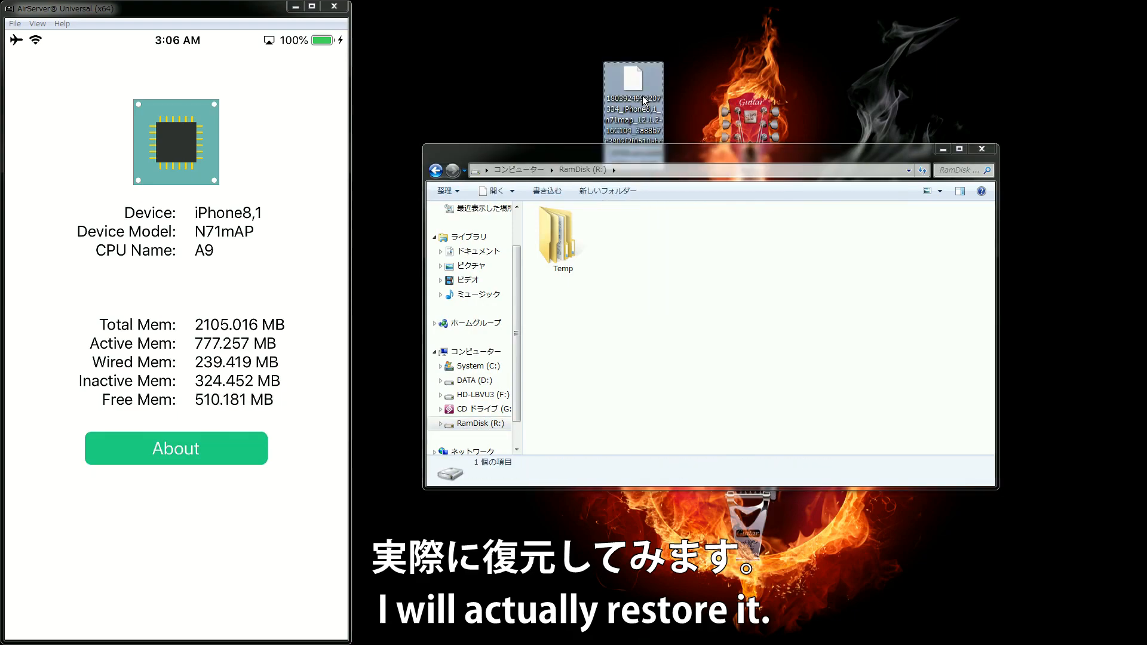
click(435, 171)
drag(633, 80, 666, 304)
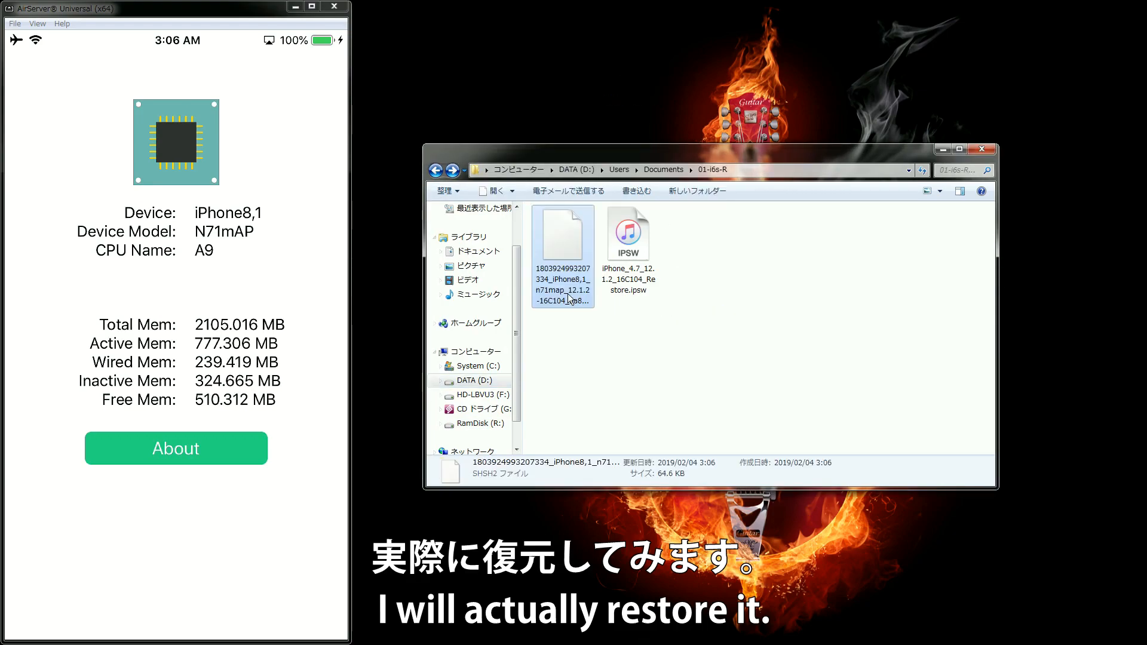
Rename the blob to end in .shsh2.plist and accept the extension change
key(F2)
key(Return)
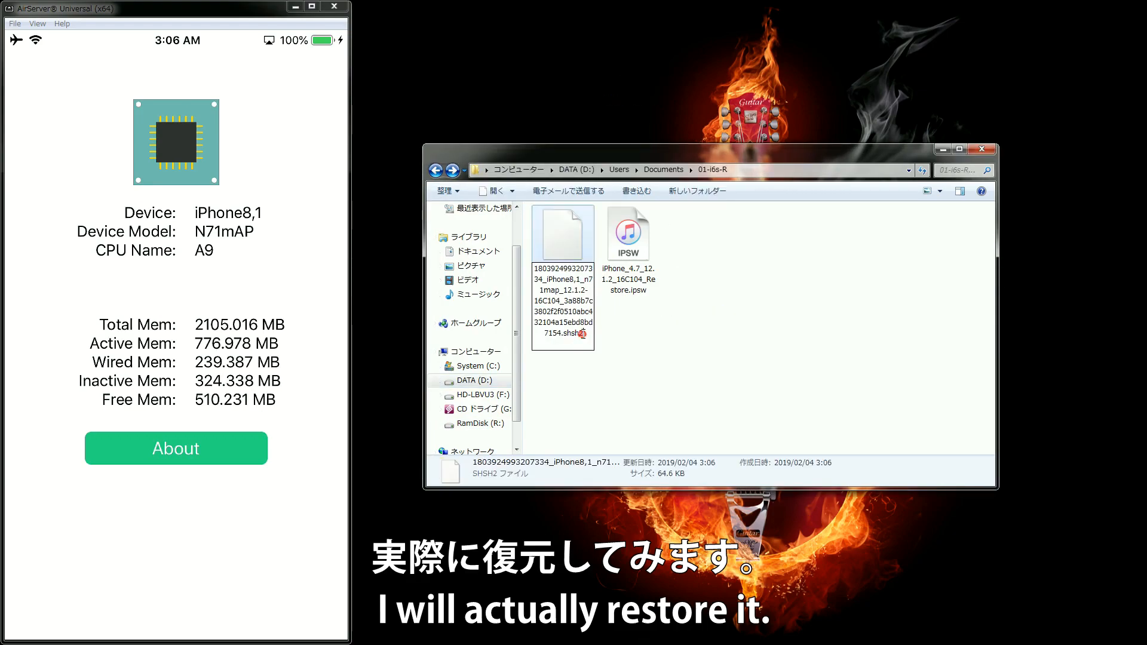
text(.pli)
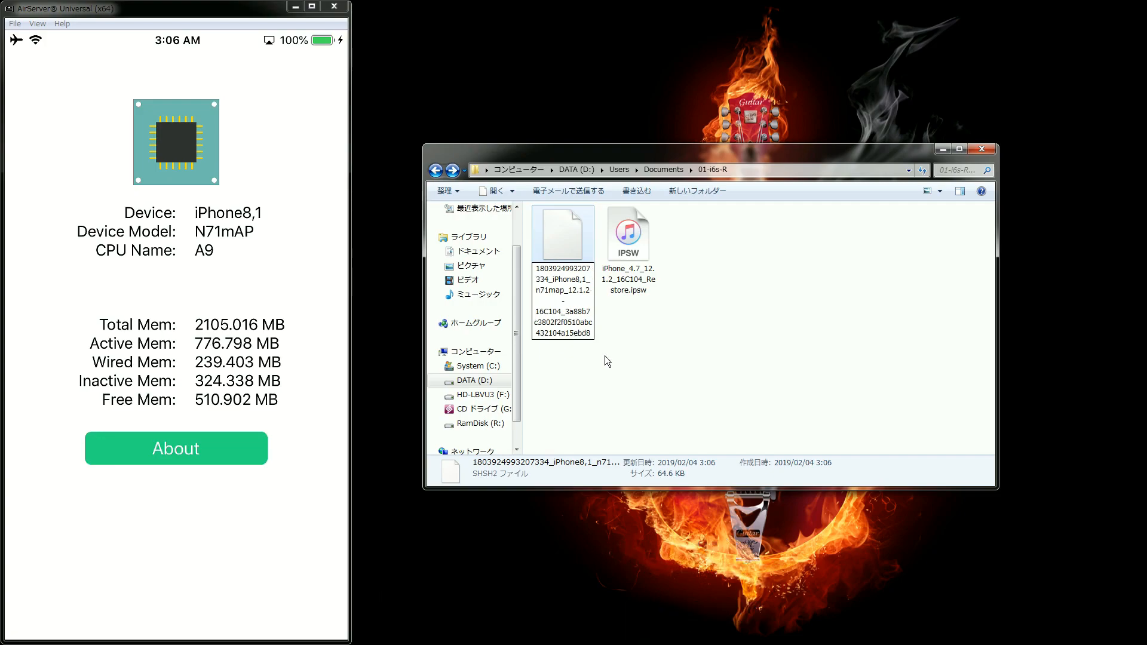
text(shsh2.plist)
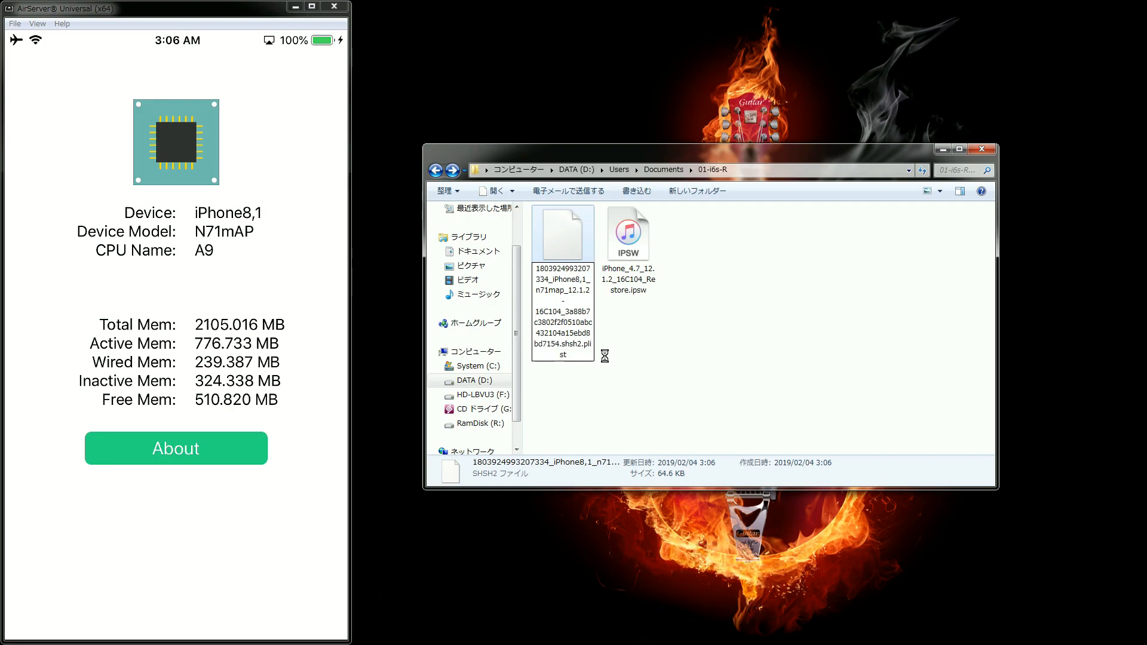
key(Return)
key(Return)
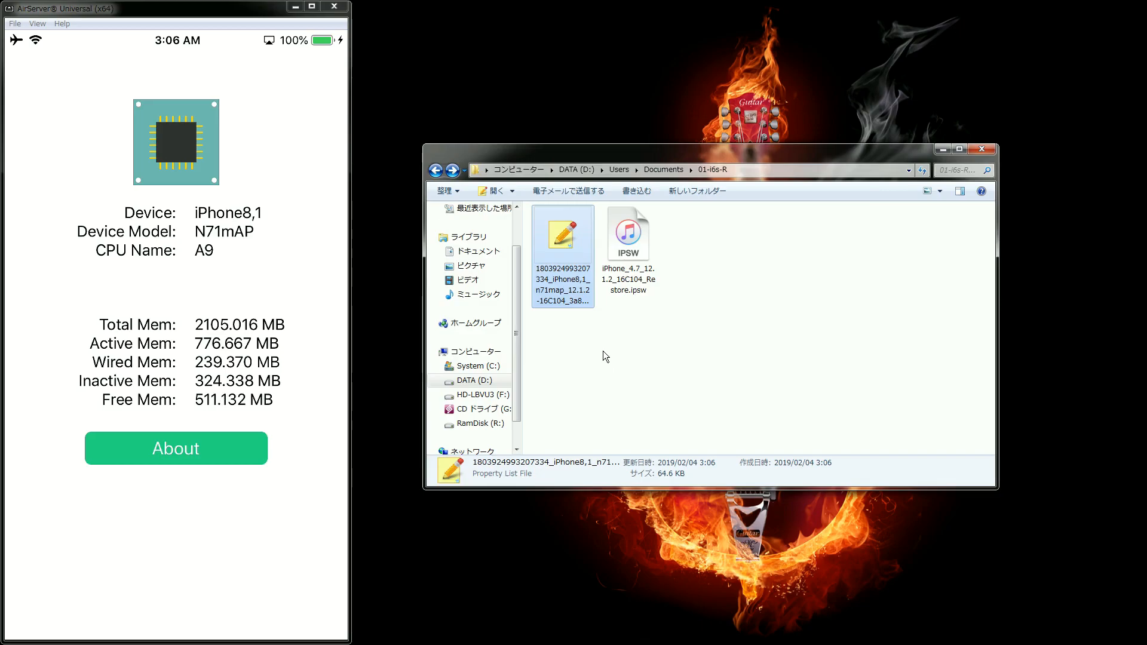
double_click(567, 258)
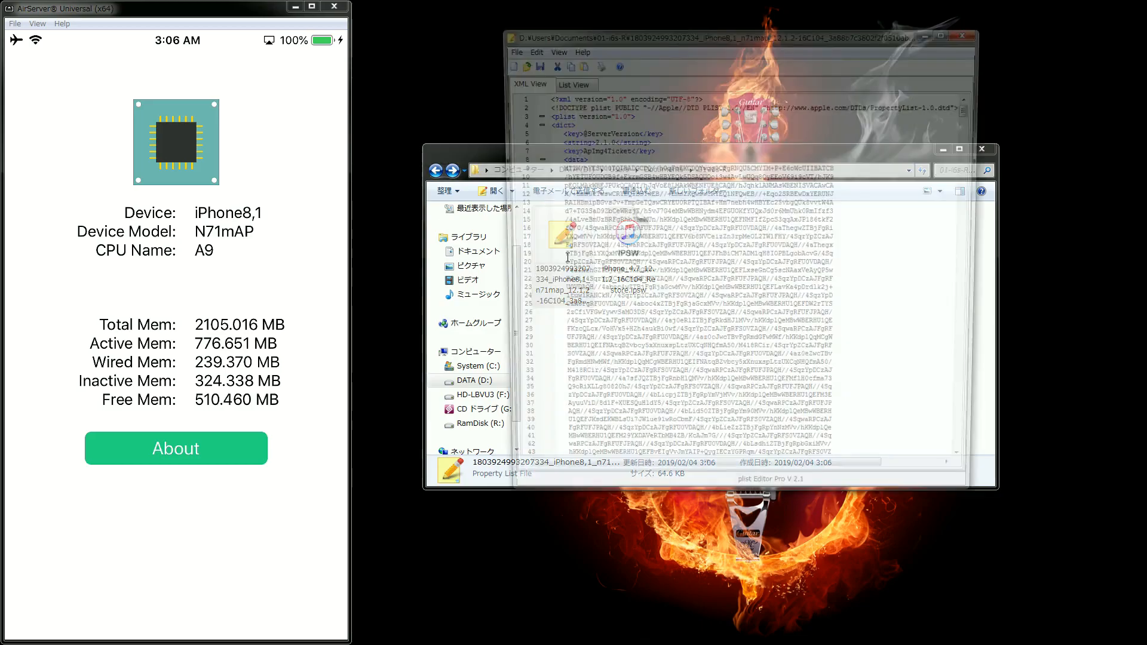
click(577, 80)
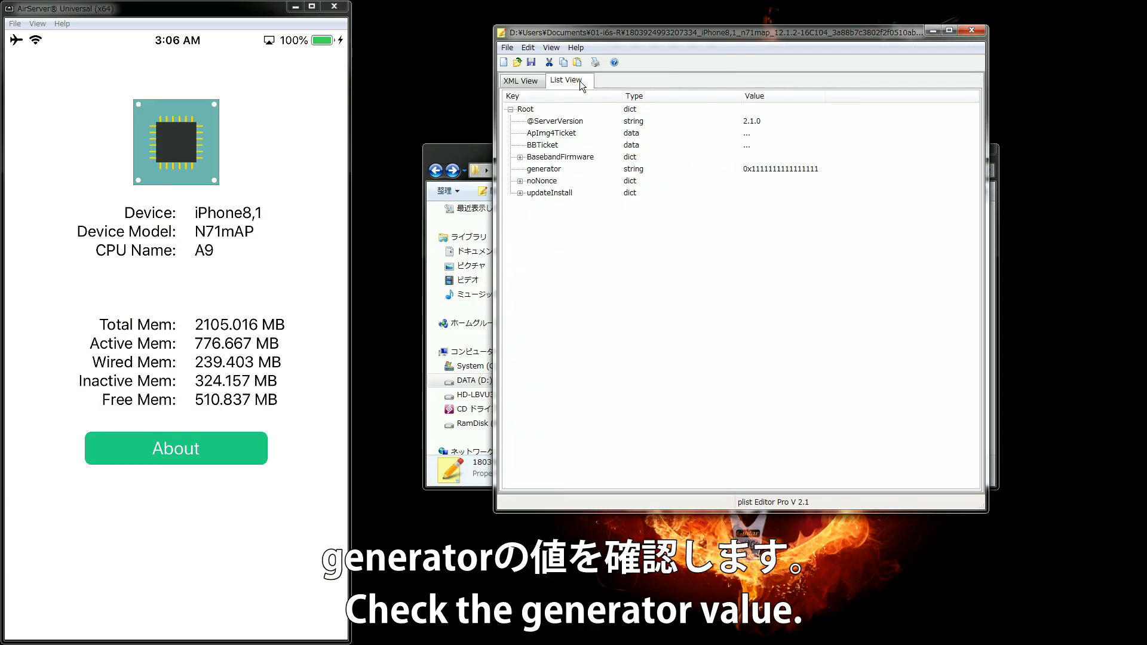
click(585, 170)
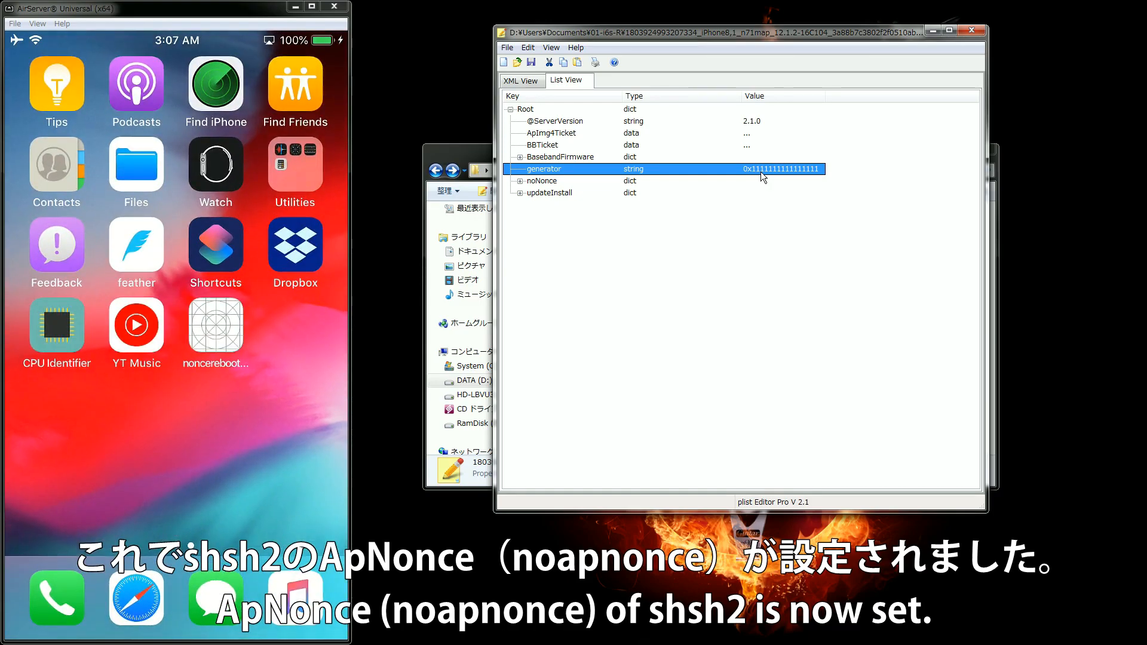
click(970, 30)
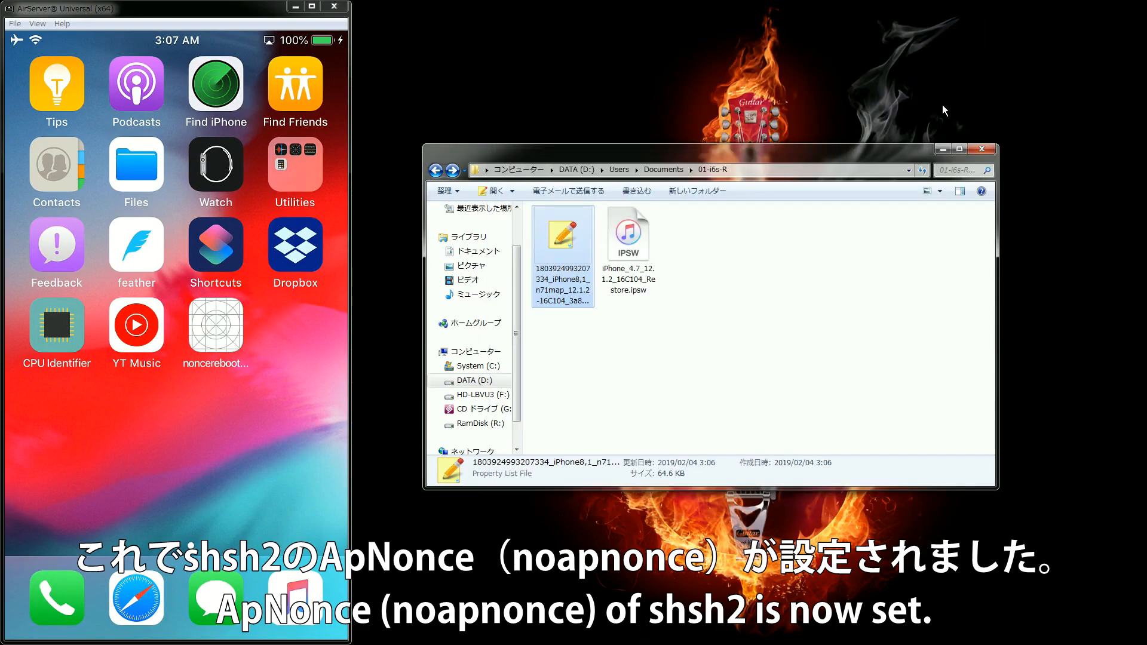
right_click(627, 242)
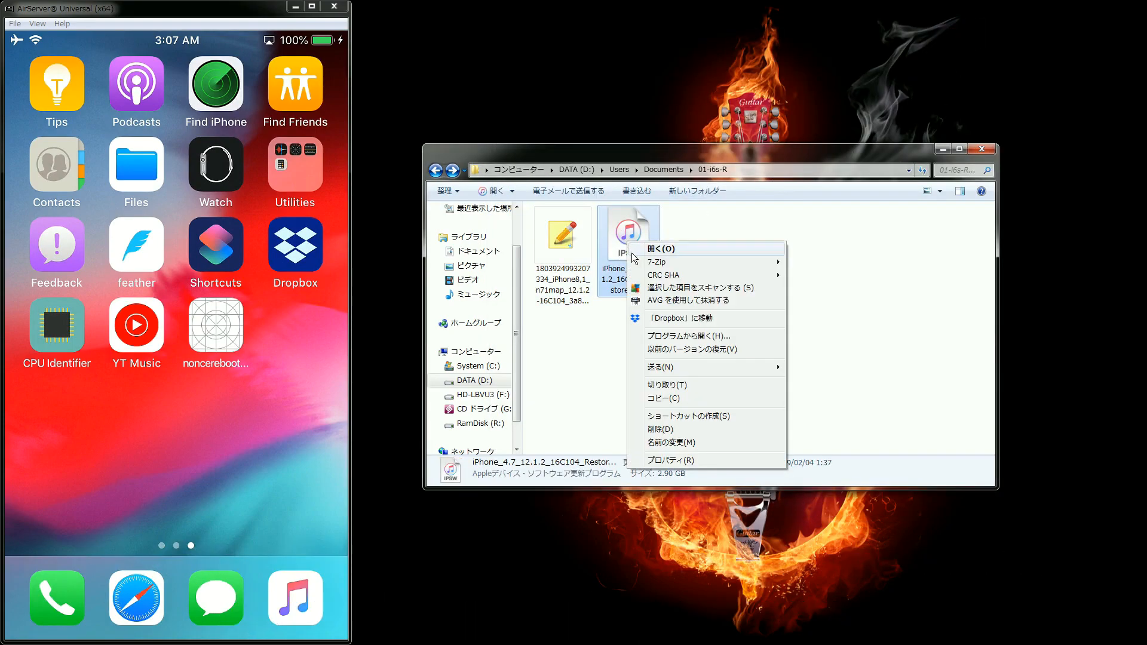
Open the IPSW in 7-Zip, copy BuildManifest.plist into 01-i6s-R and open it
mouse_move(776, 278)
click(810, 262)
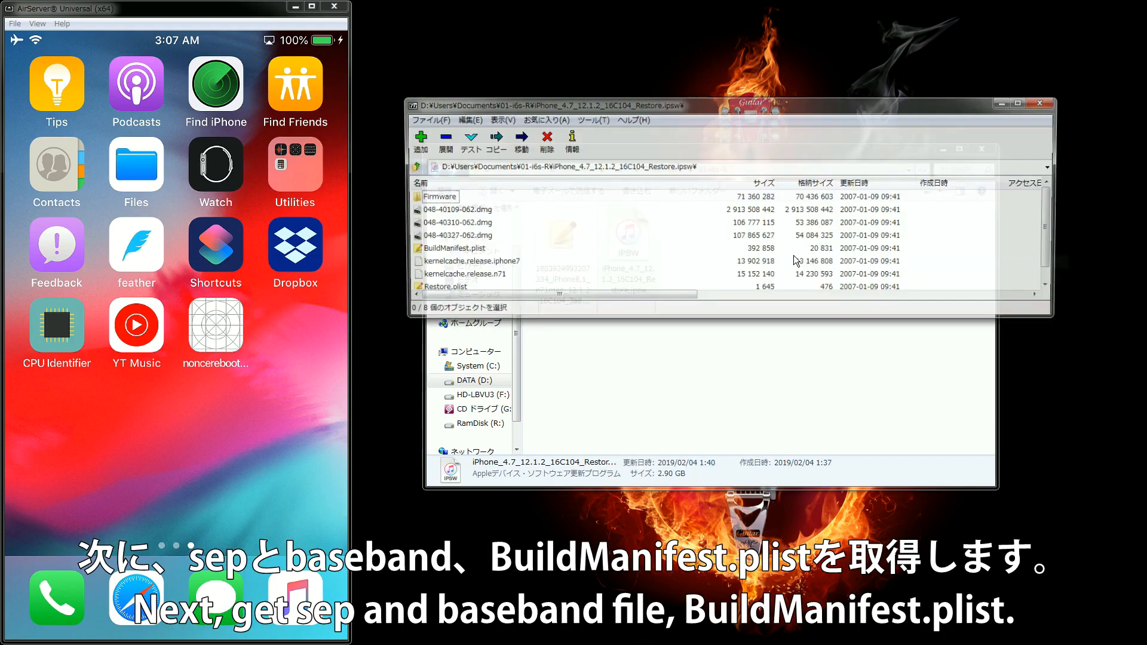
drag(695, 110, 683, 17)
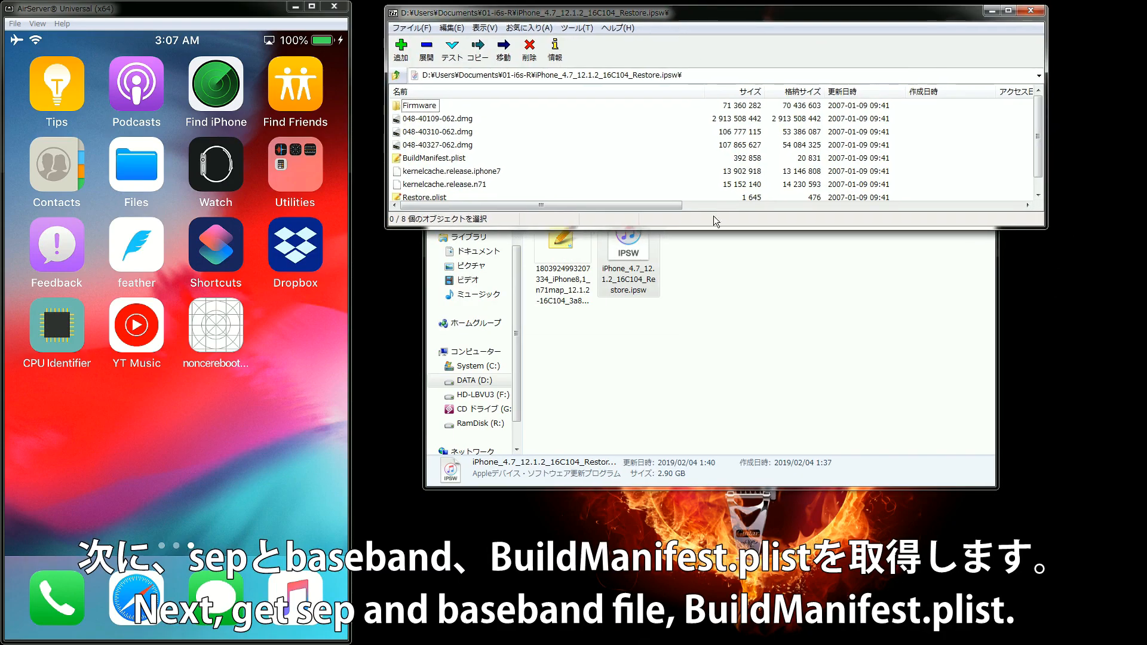
click(751, 302)
drag(709, 160, 696, 272)
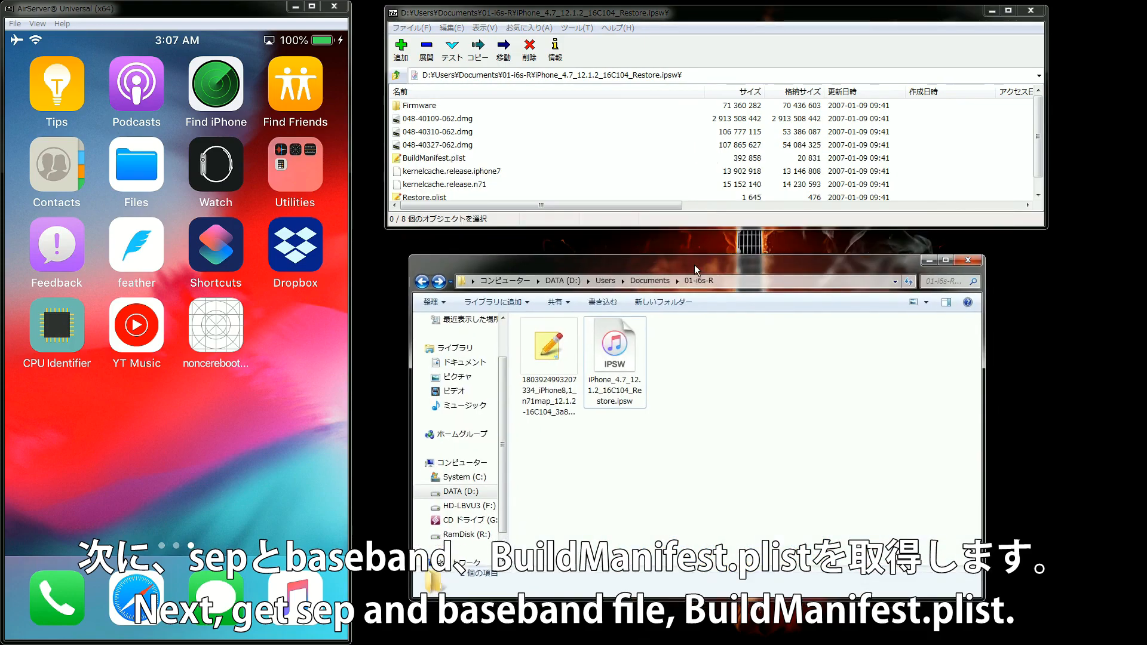
scroll(477, 170, down, 1)
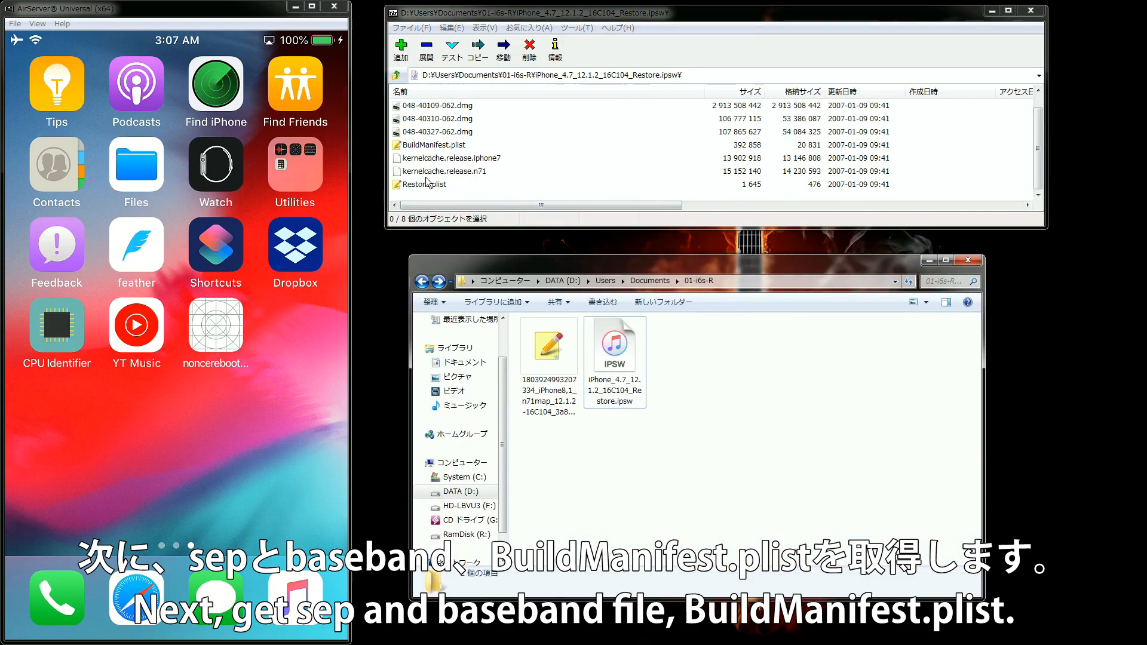
drag(424, 149, 700, 387)
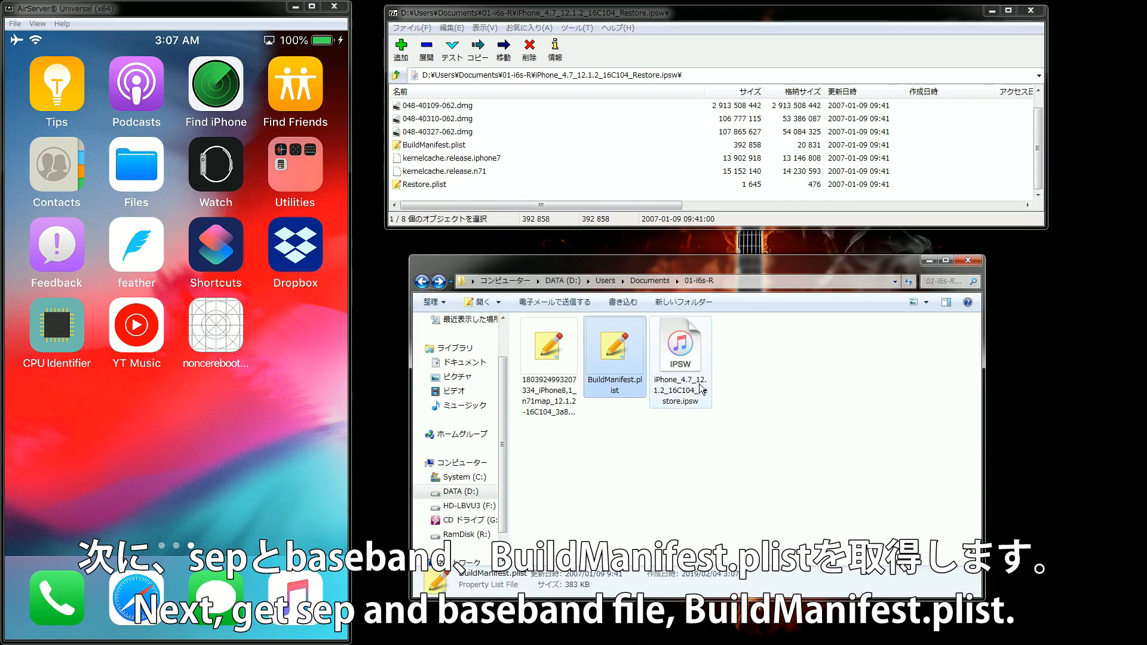
double_click(610, 358)
Expand BuildIdentities and check the first identity's DeviceClass, which is n61ap
click(583, 84)
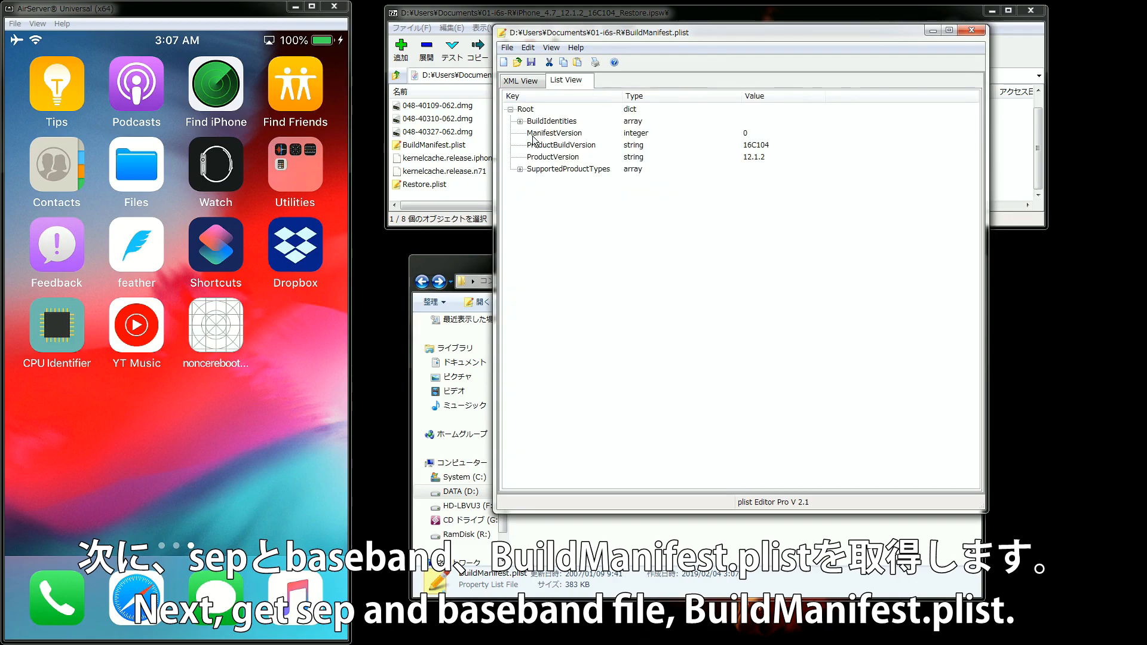
click(520, 122)
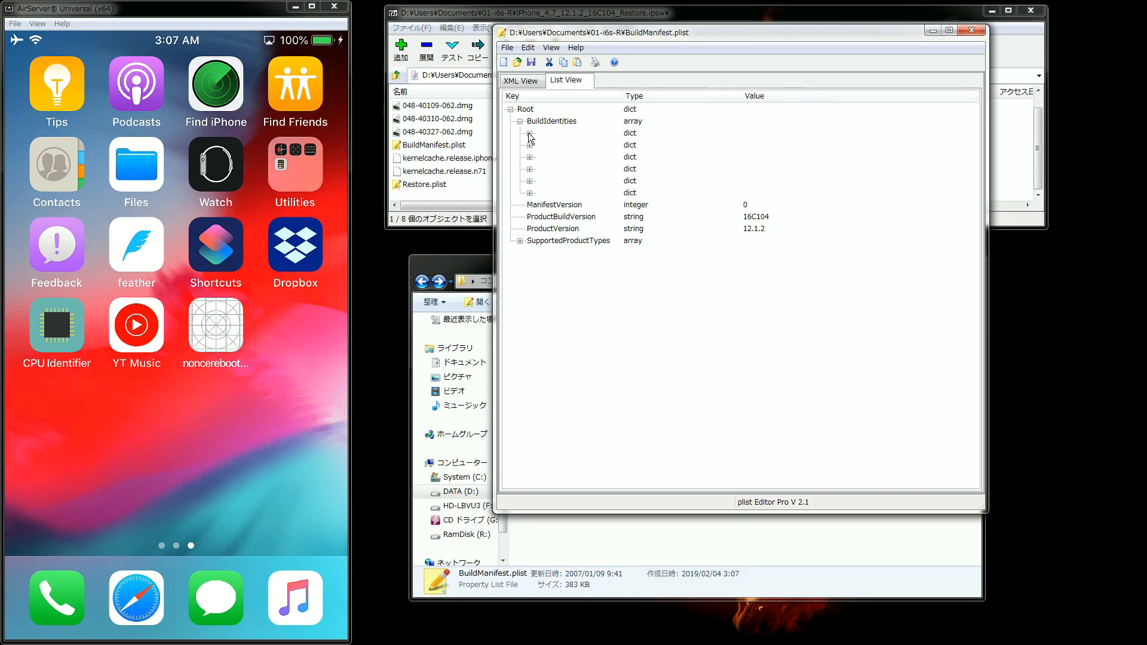
click(529, 133)
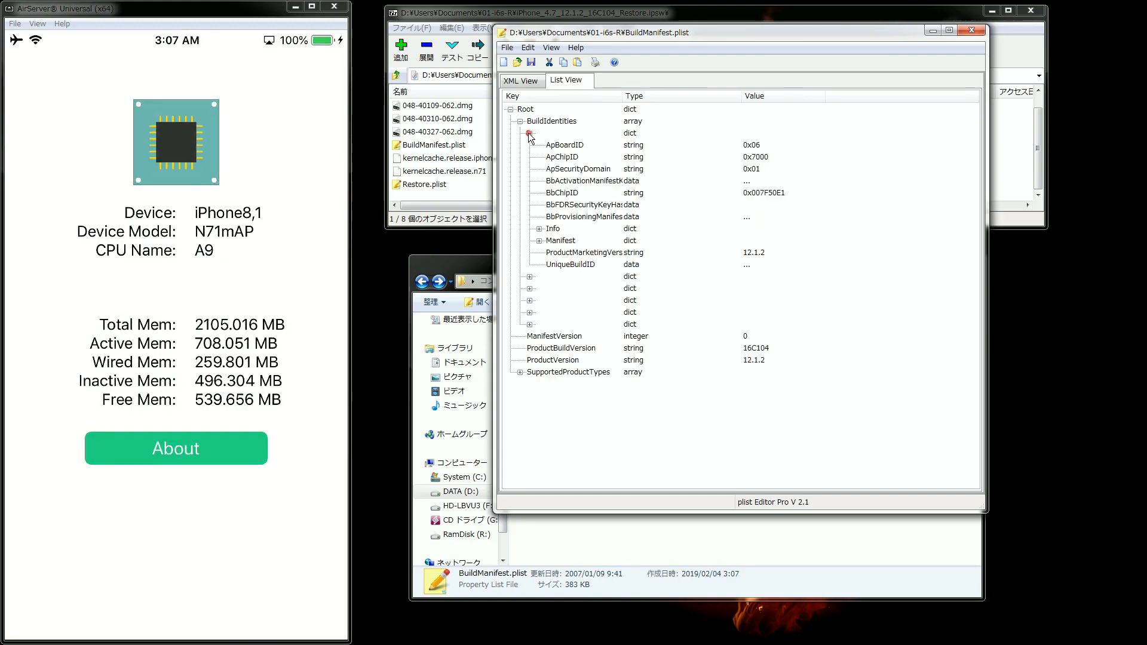
click(538, 230)
click(539, 229)
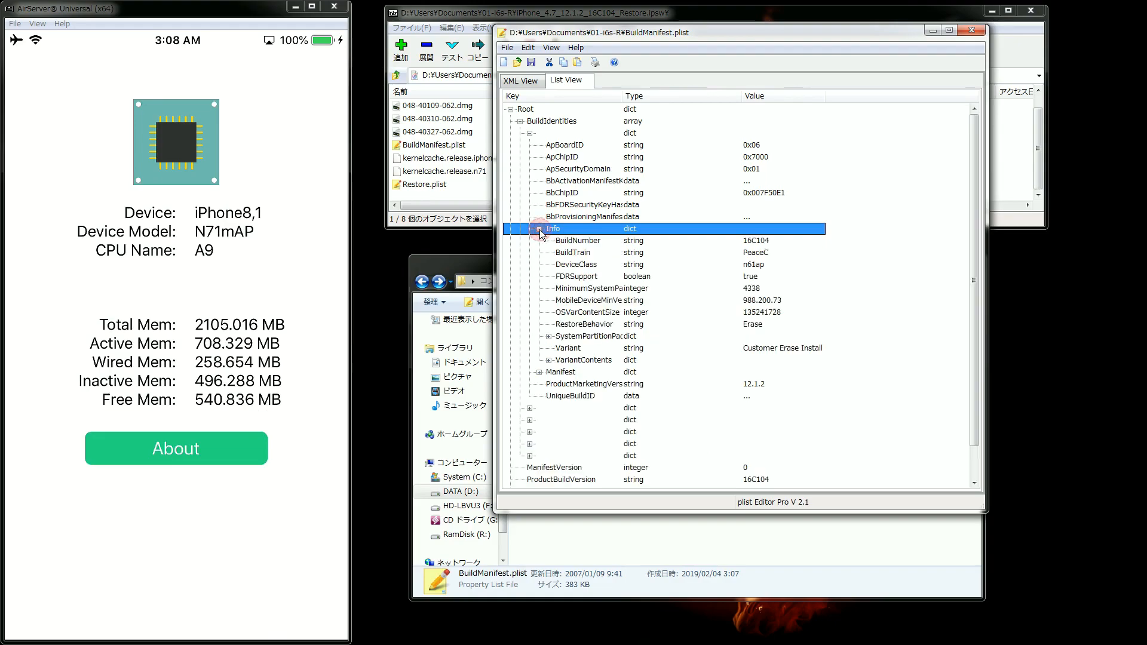
click(751, 266)
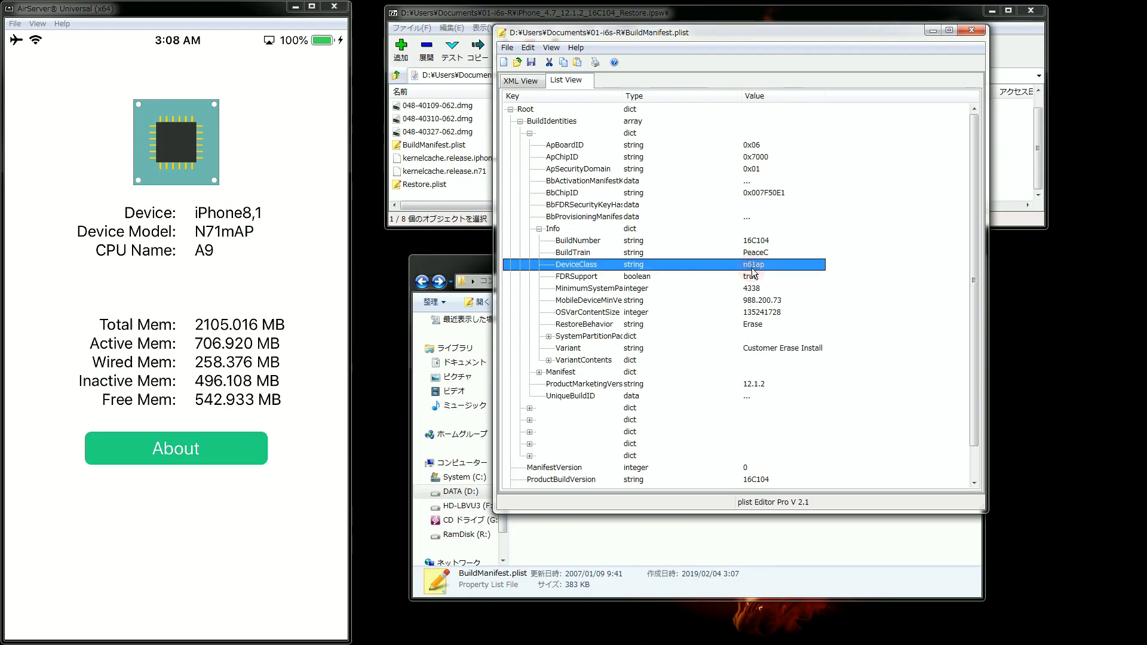
click(530, 134)
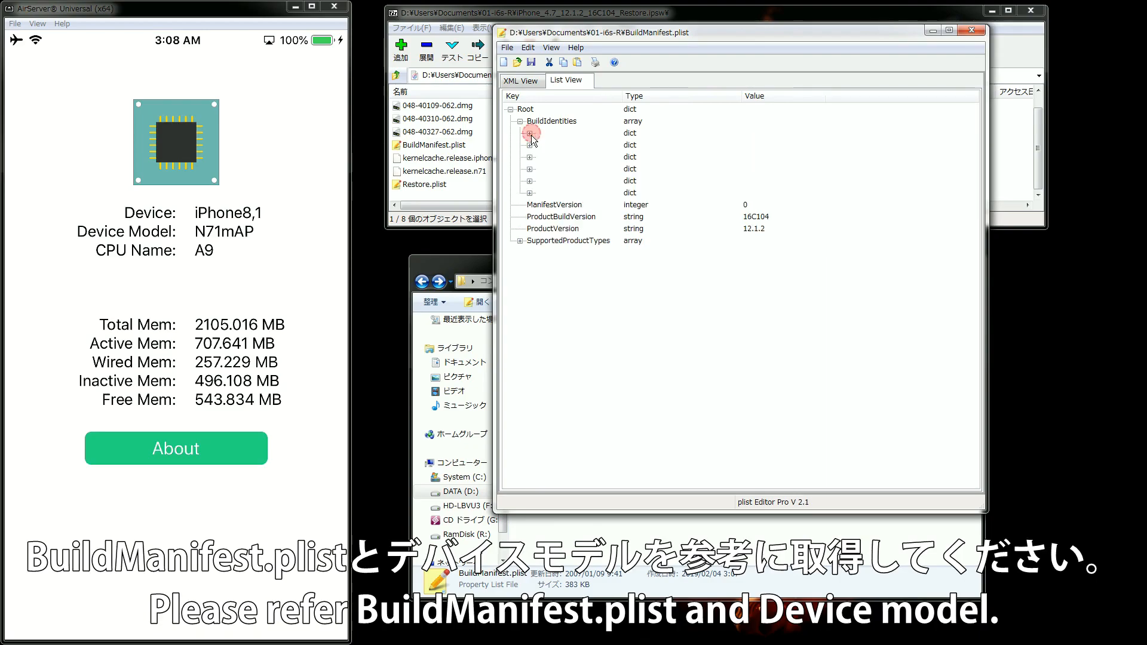
Open the third identity, confirm its DeviceClass is n71map, and expand its Manifest
click(529, 158)
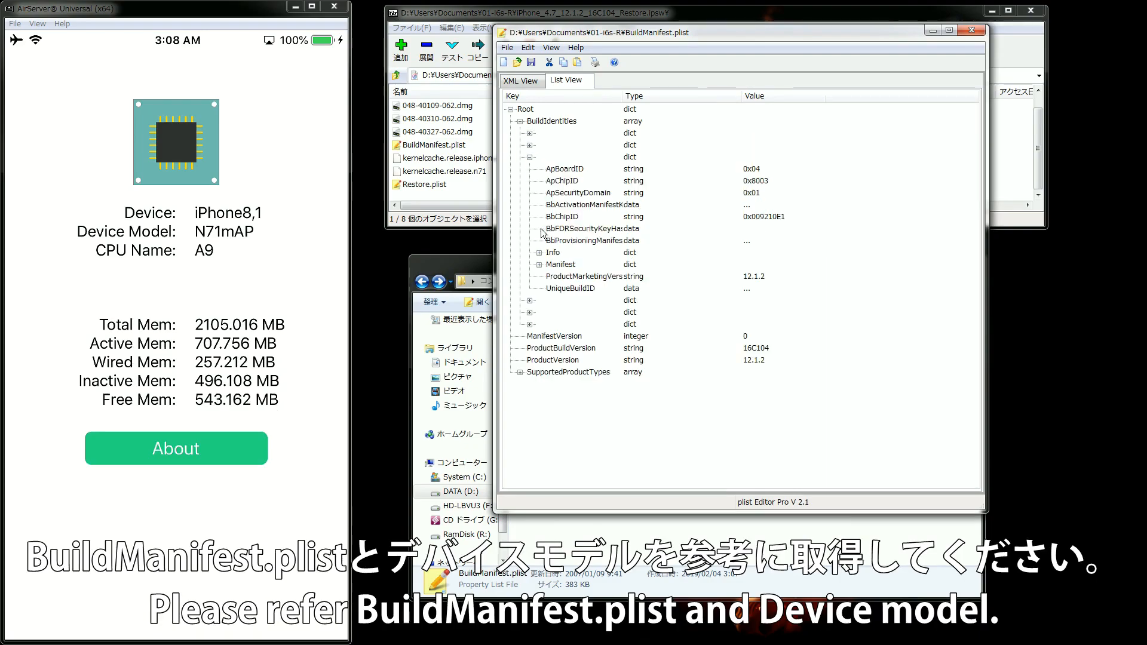
click(539, 252)
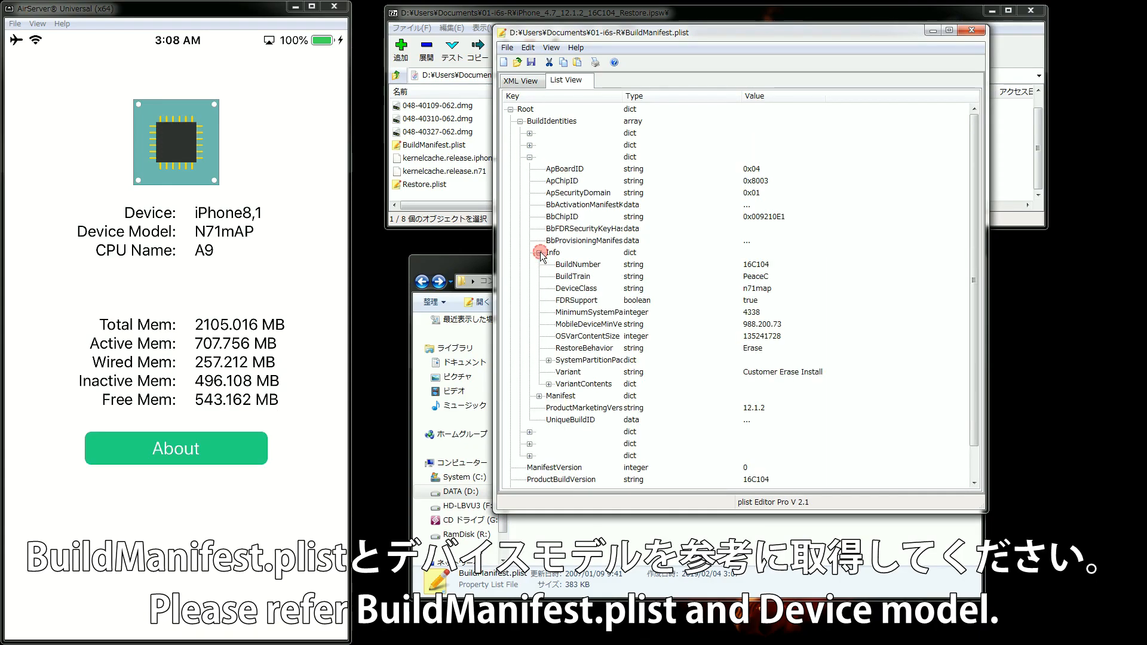
click(720, 291)
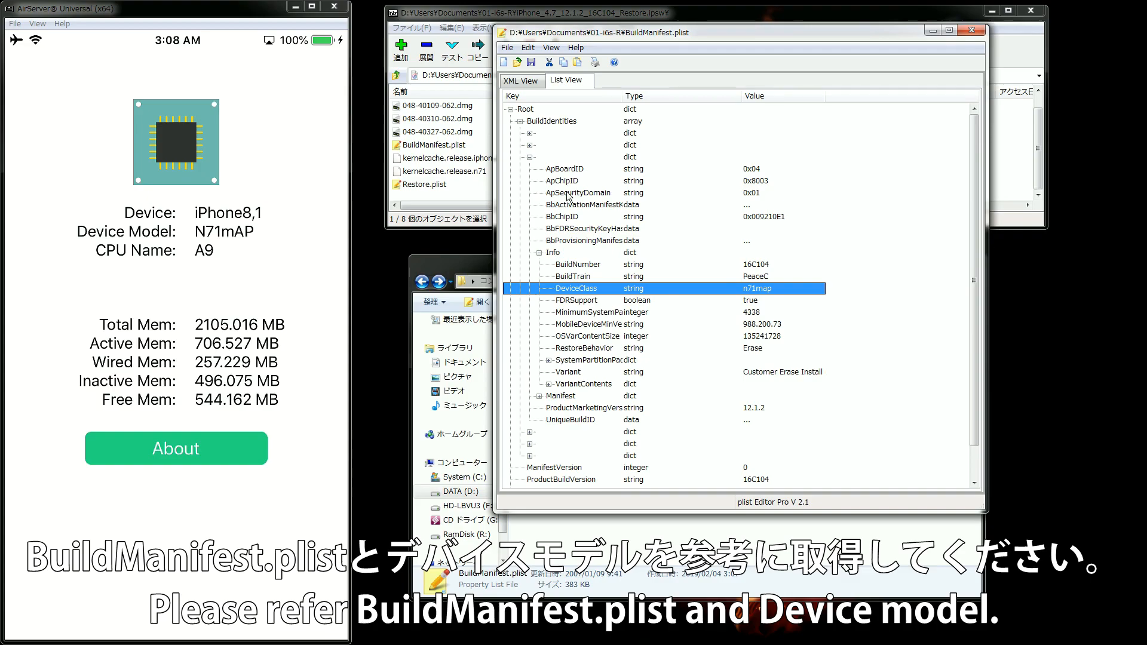
click(539, 396)
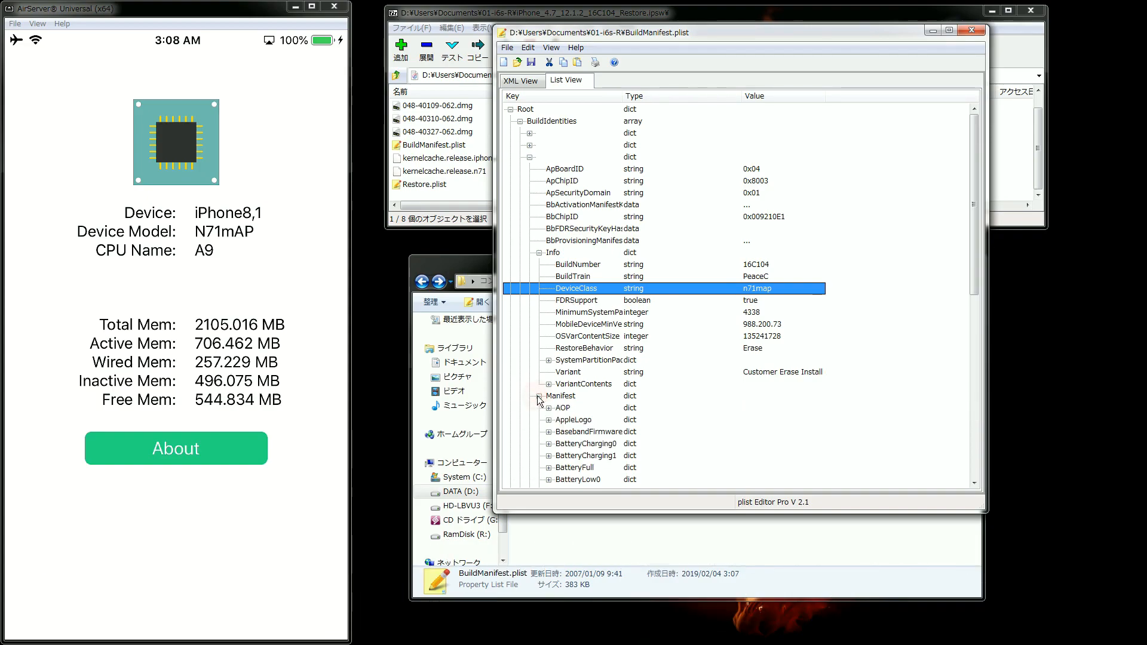
scroll(541, 399, down, 2)
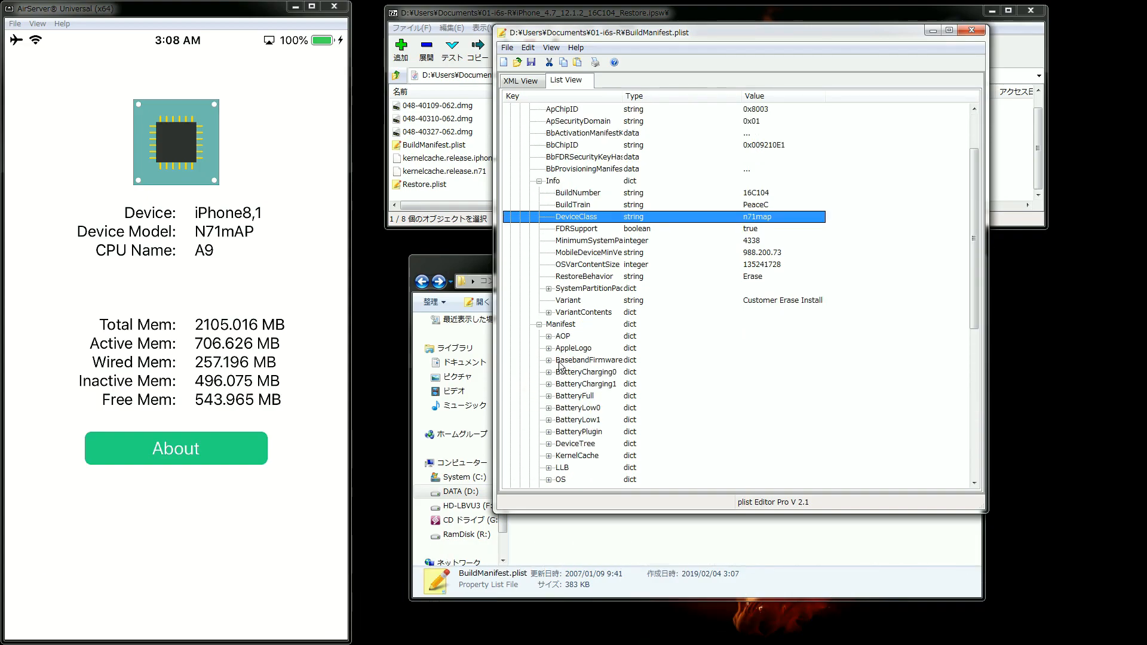
Reveal the baseband path Firmware/Mav13-5.32.00.Release.bbfw, then open the IPSW's Firmware folder in 7-Zip
drag(623, 96, 650, 95)
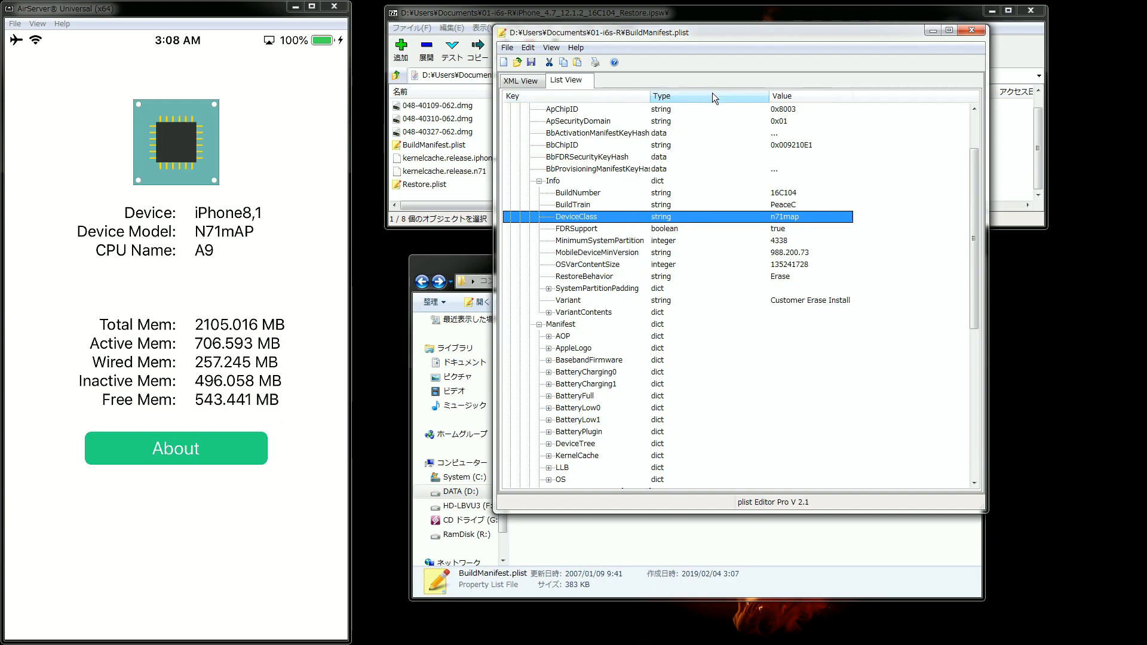
drag(853, 96, 934, 96)
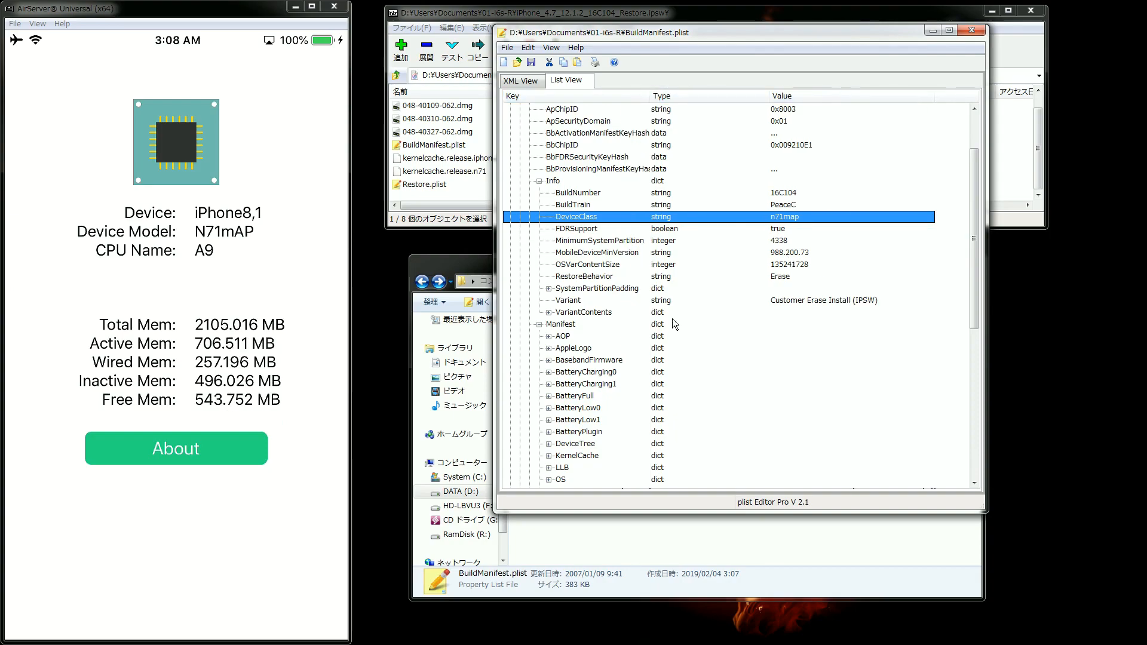
click(549, 361)
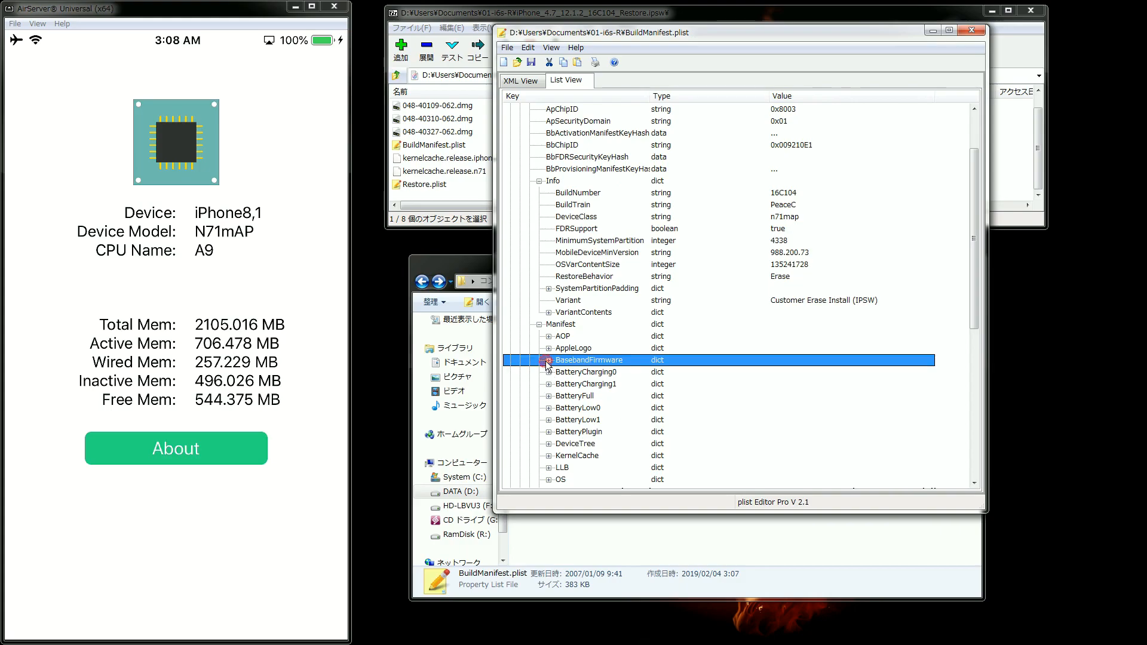
click(549, 360)
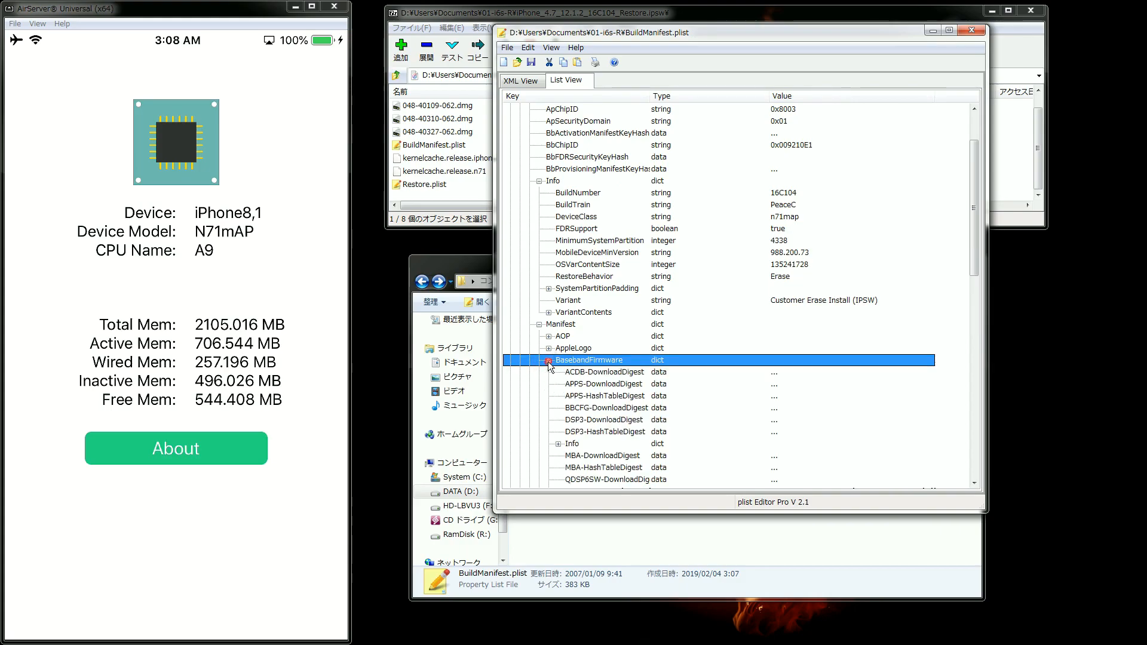
click(558, 444)
click(850, 456)
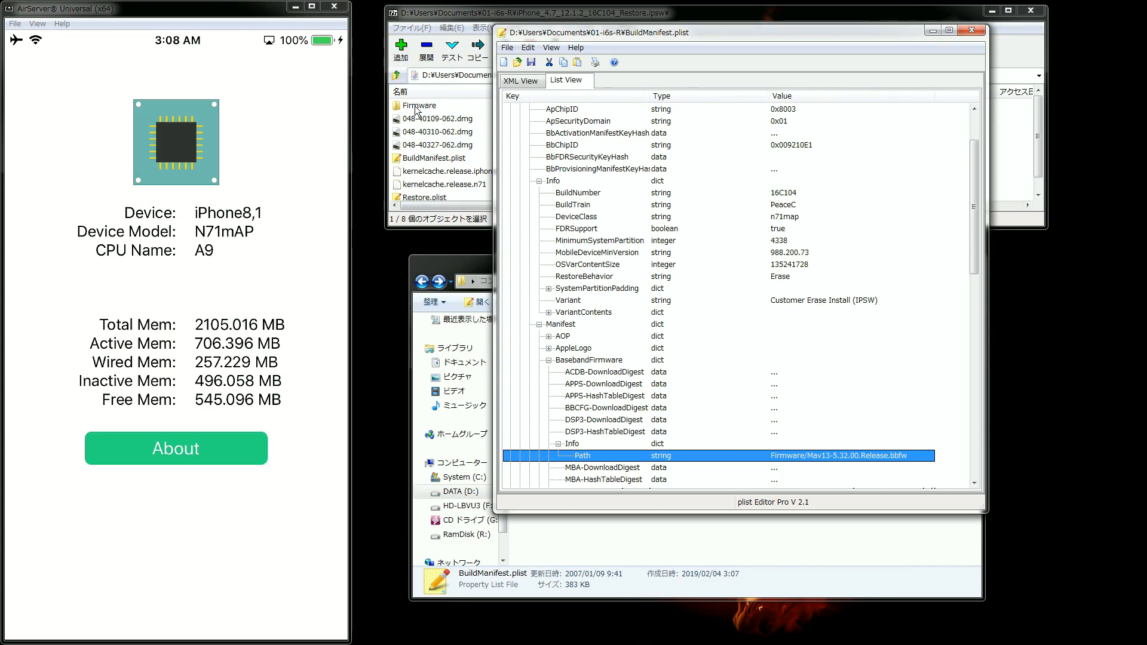
click(417, 110)
double_click(417, 111)
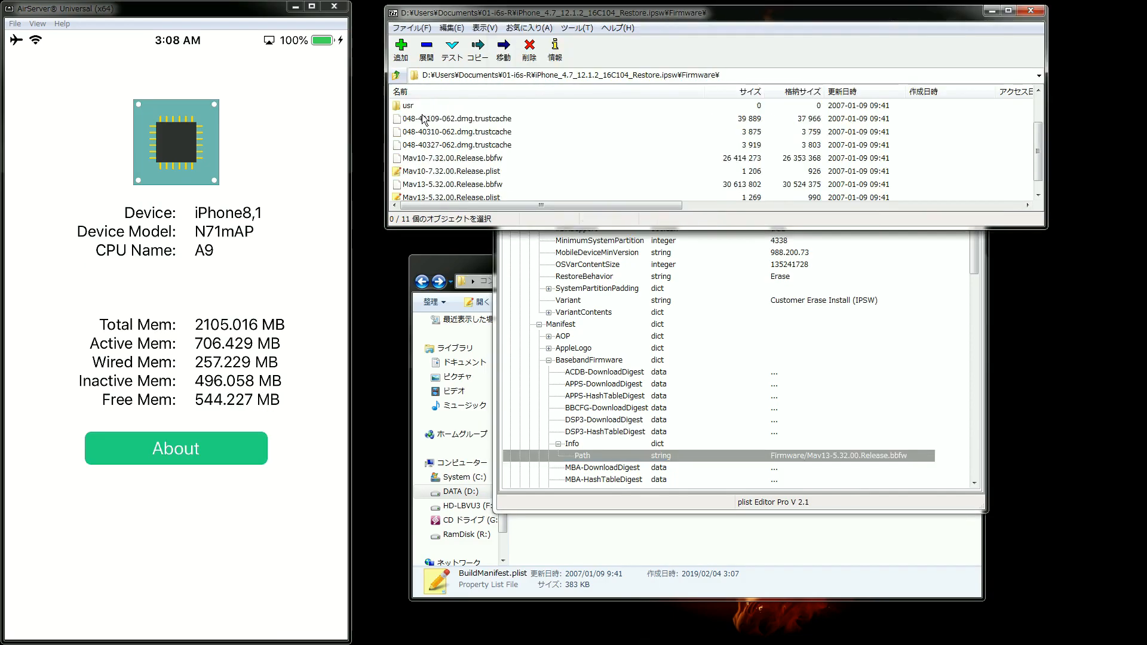
Drag Mav13-5.32.00.Release.bbfw from the IPSW's Firmware folder into 01-i6s-R
scroll(422, 118, down, 1)
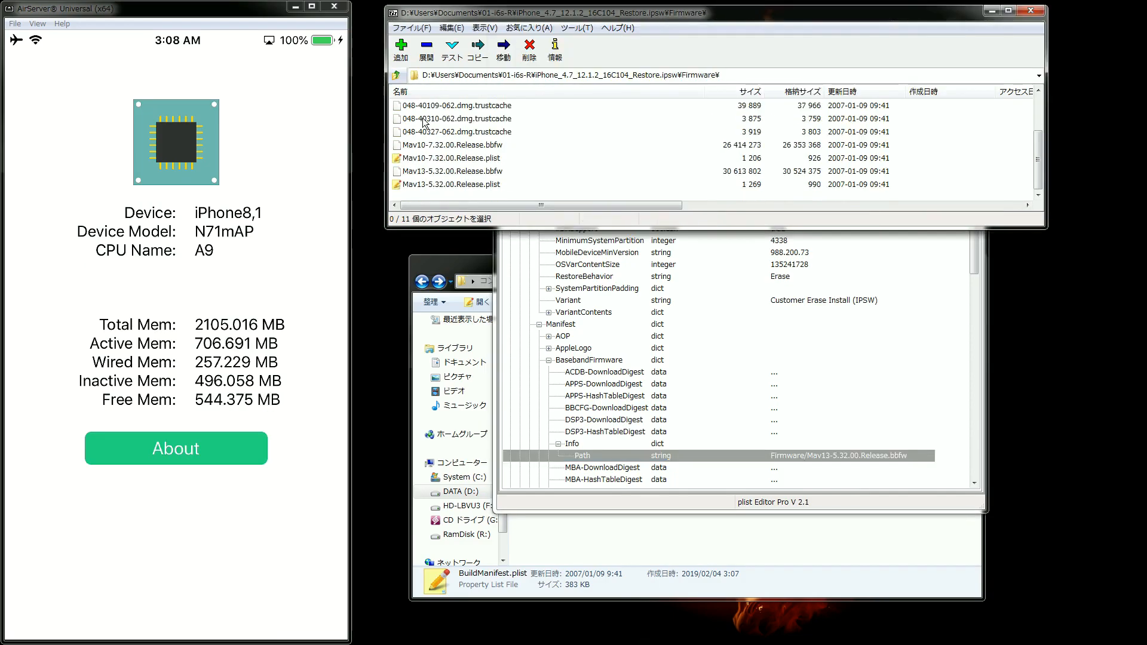
click(448, 172)
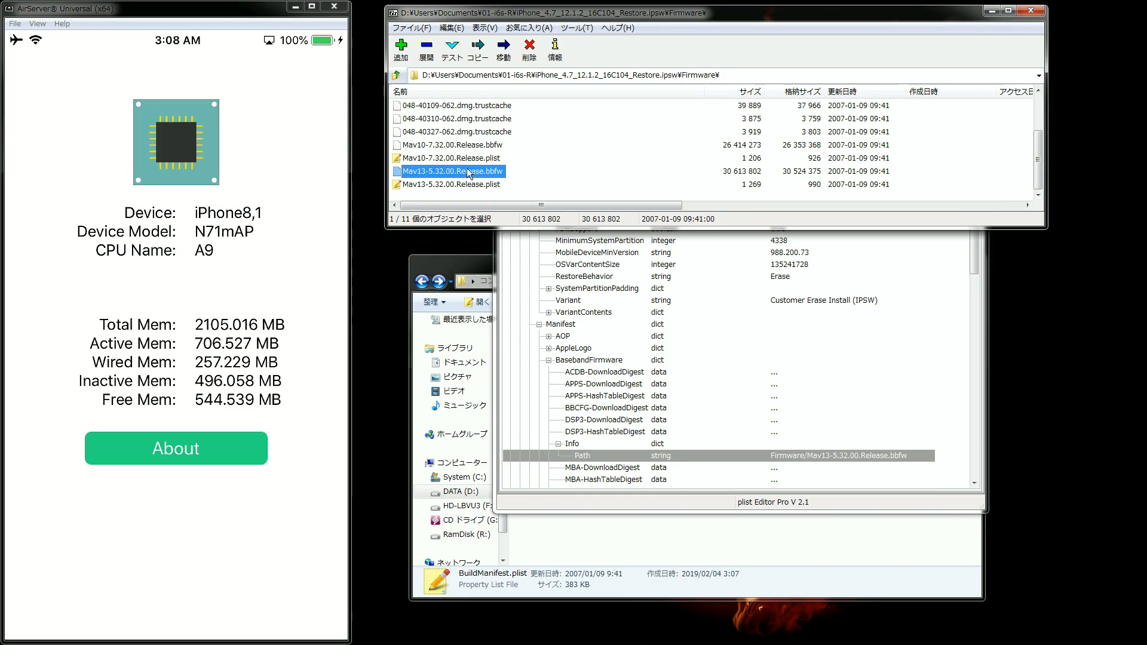
drag(464, 173, 604, 531)
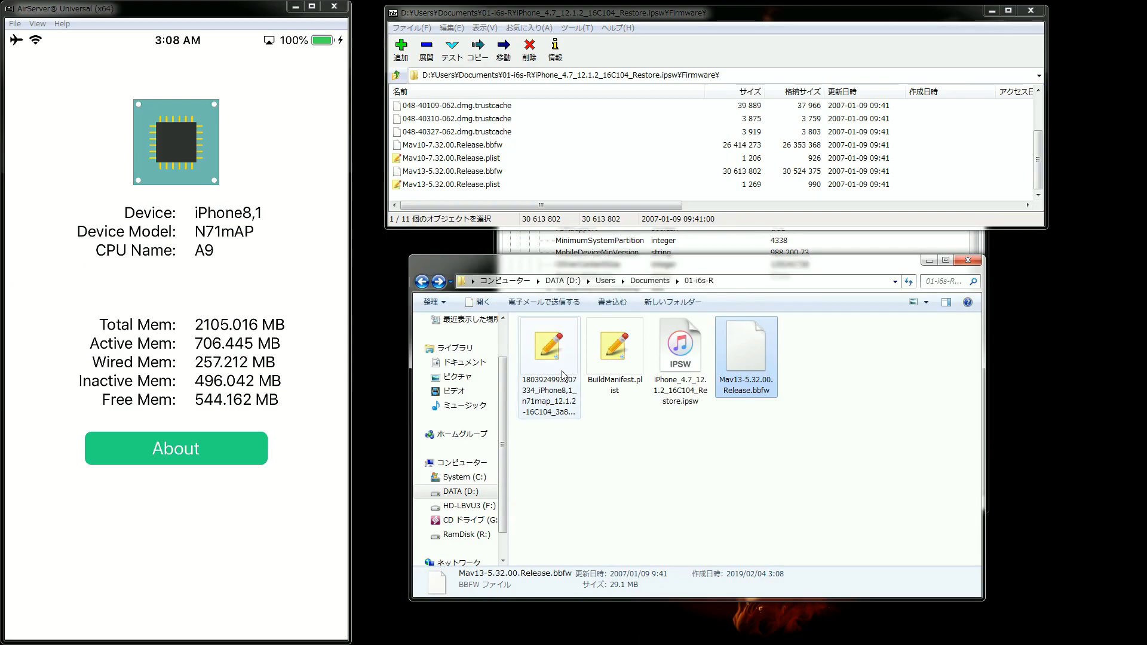
scroll(475, 154, up, 2)
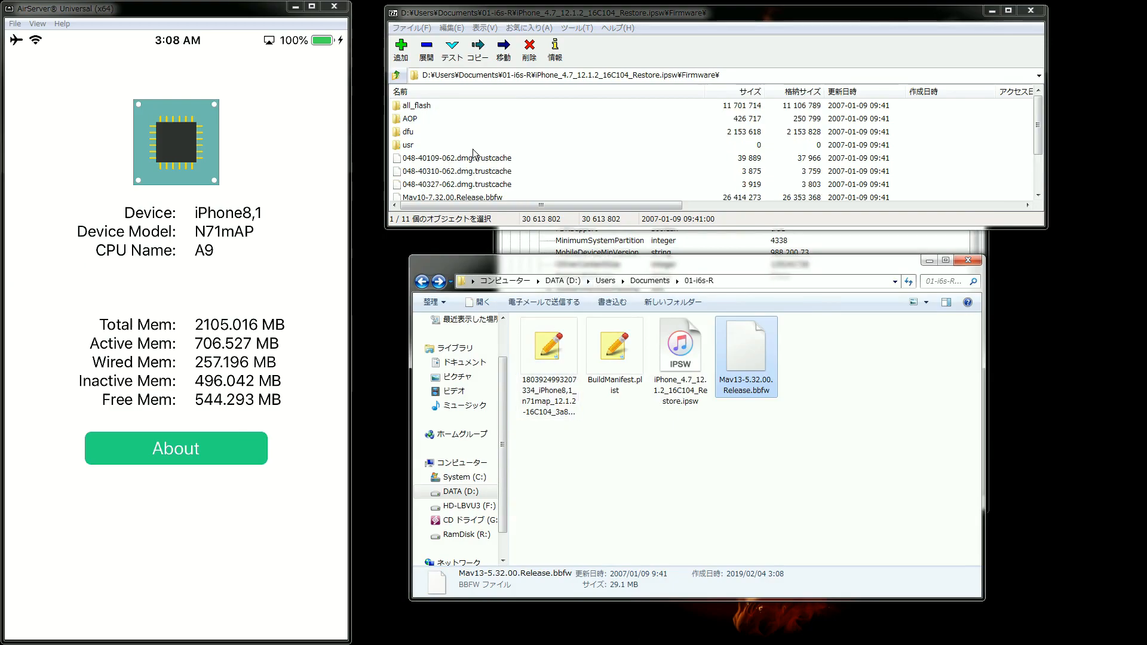
click(815, 241)
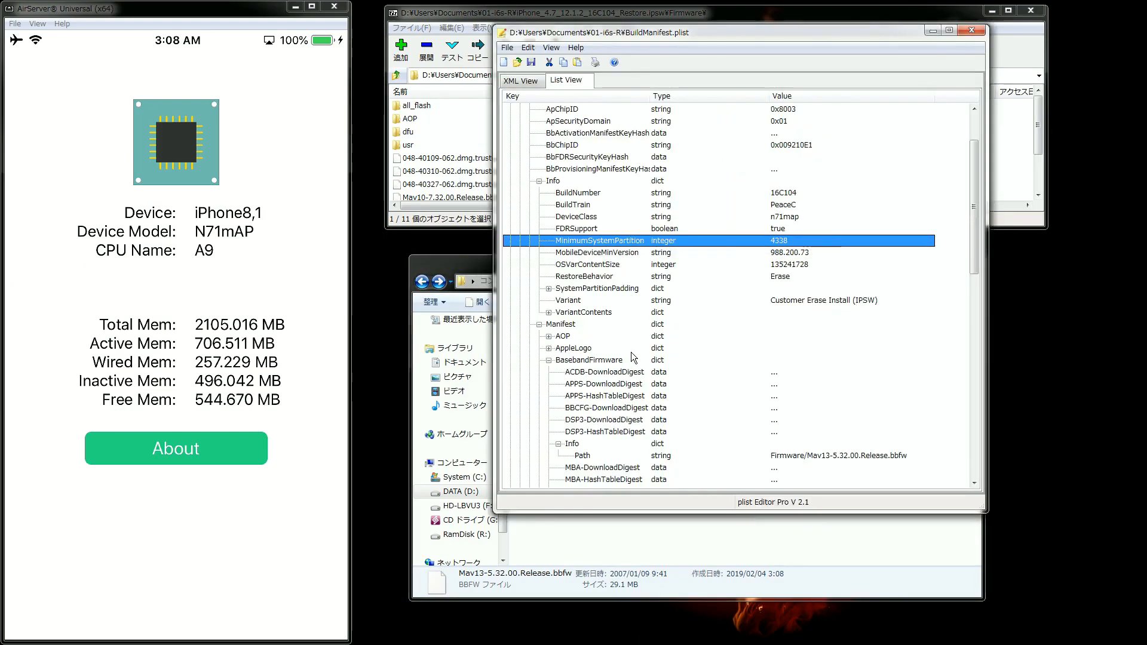
Expand RestoreSEP > Info to show Firmware/all_flash/sep-firmware.n71m.RELEASE.im4p, then open all_flash in 7-Zip
scroll(577, 391, down, 1)
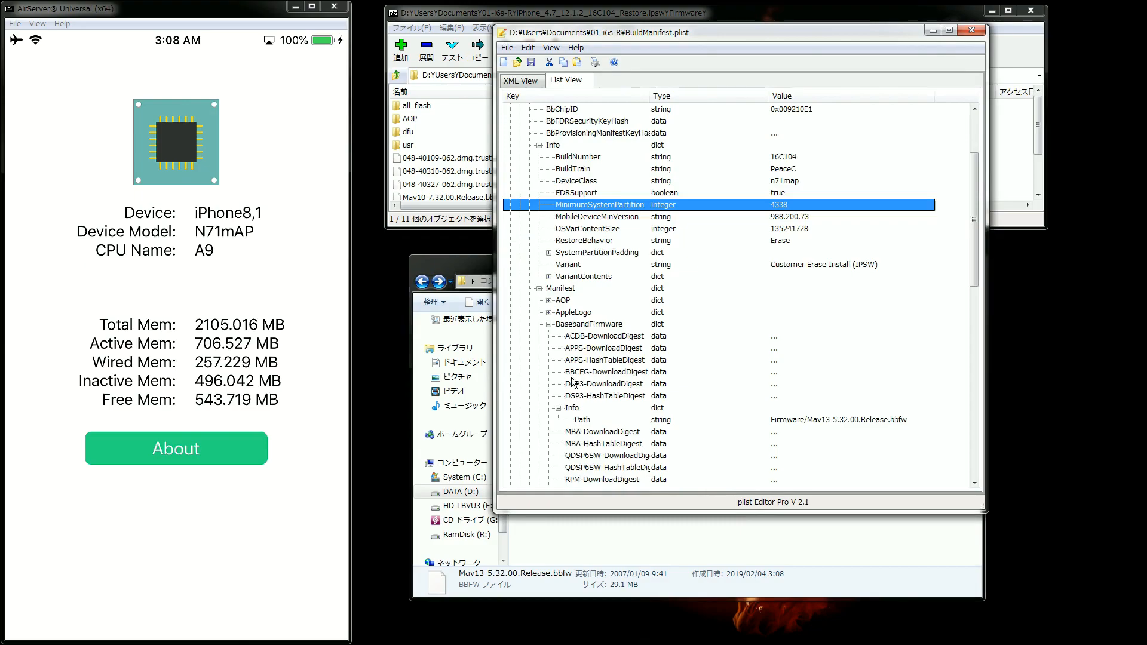
click(548, 324)
scroll(556, 375, down, 5)
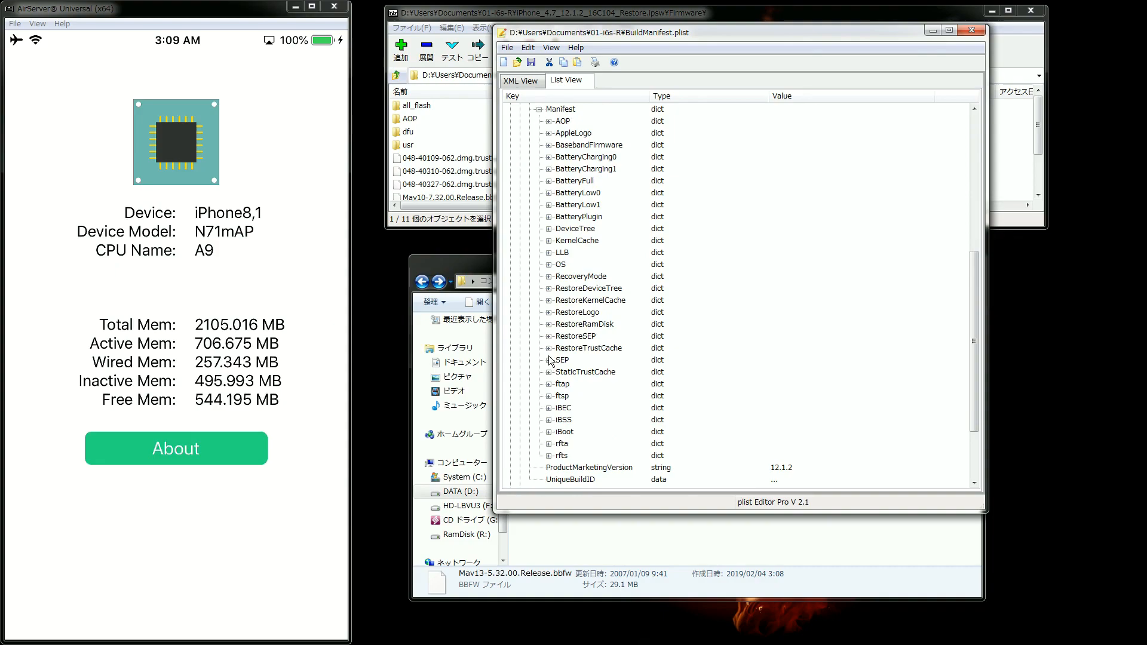
click(548, 336)
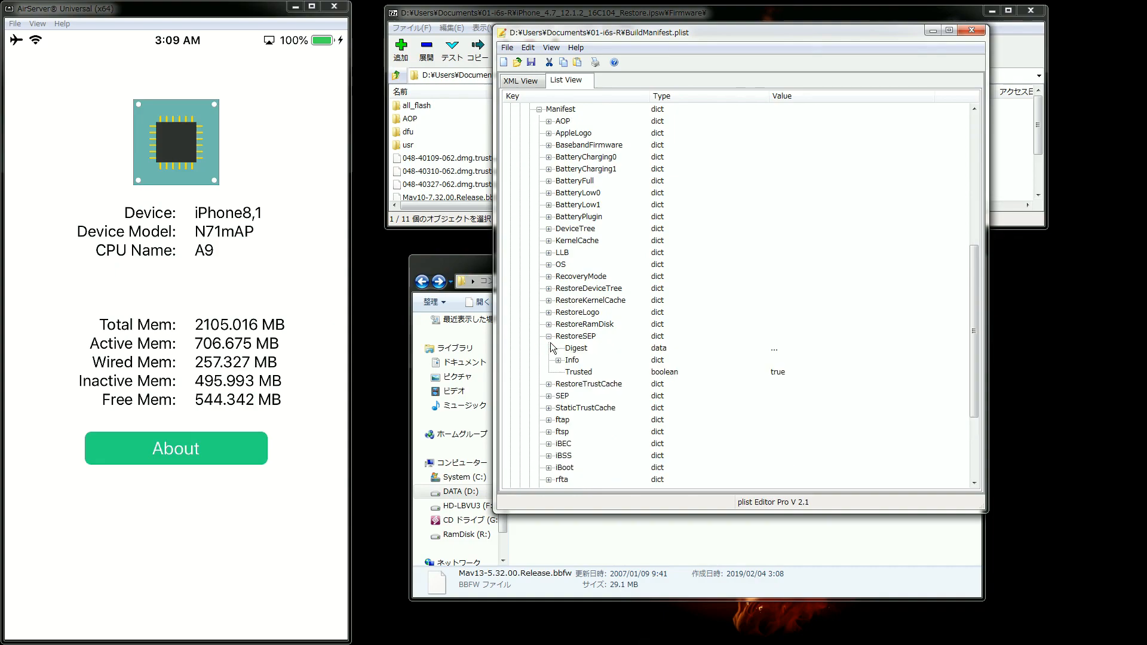
click(558, 360)
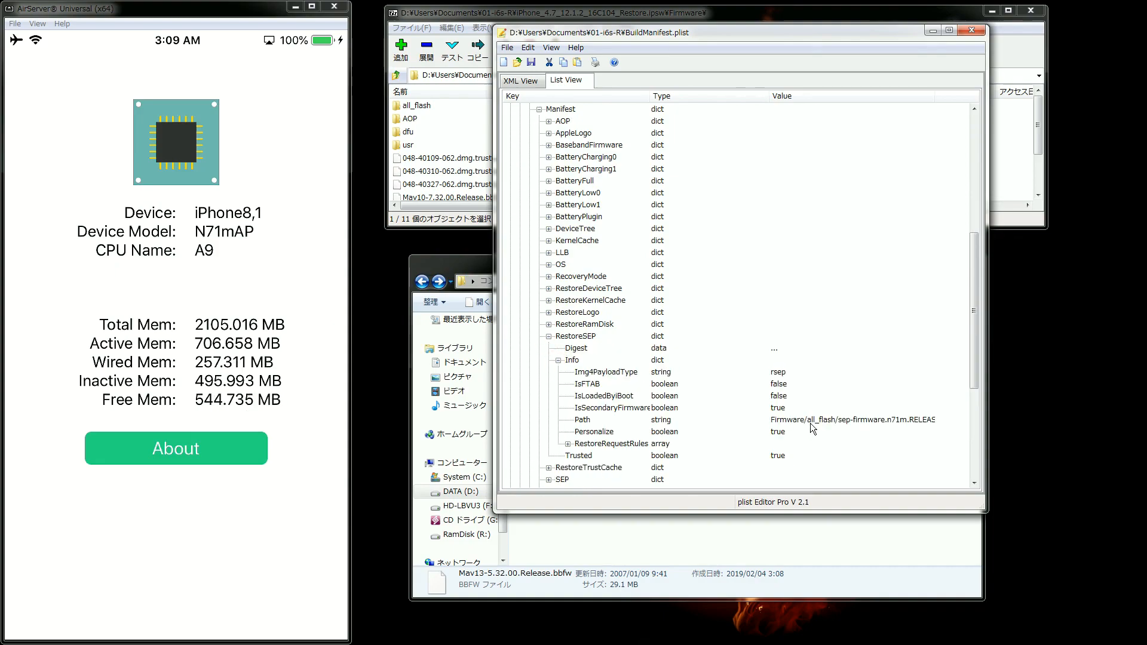
drag(935, 96, 958, 97)
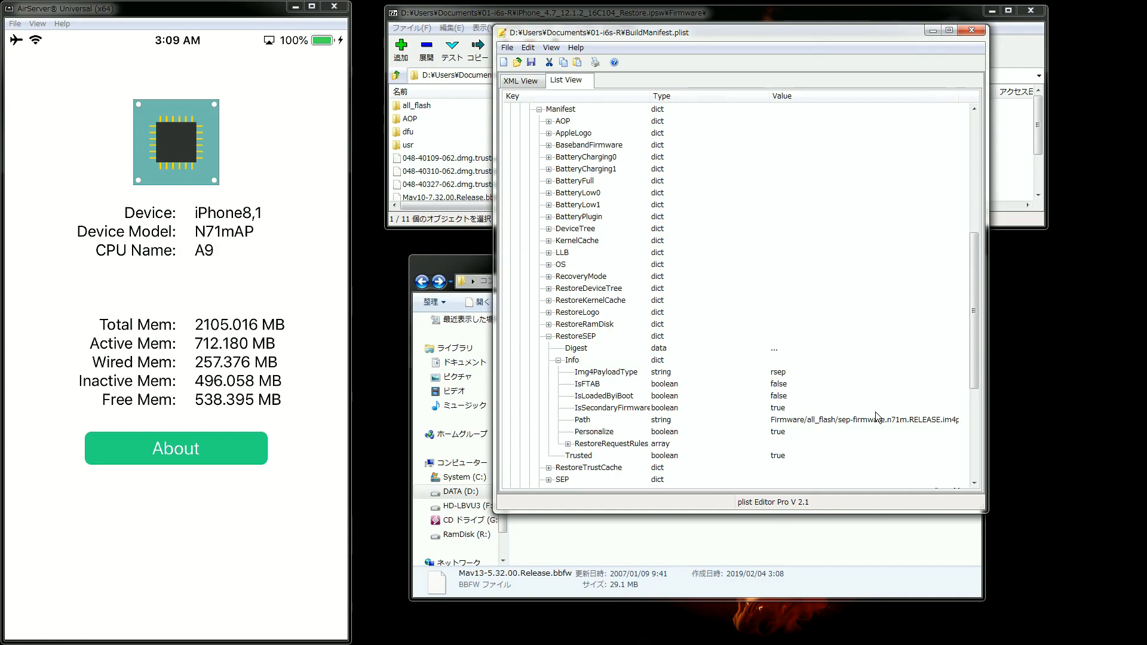
click(868, 425)
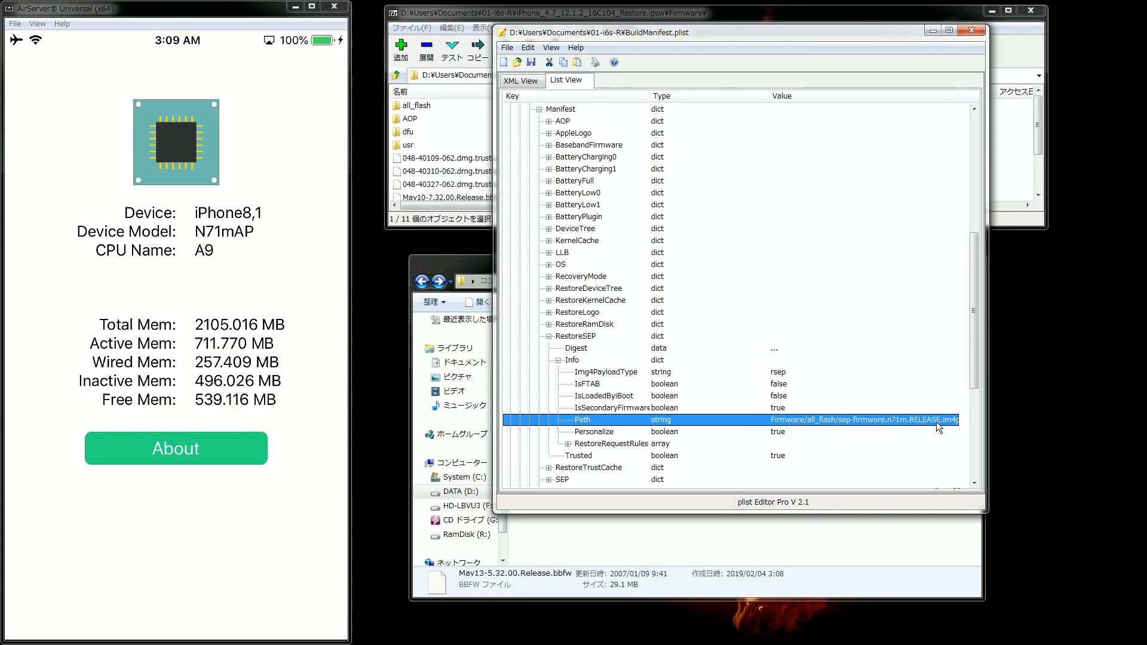
double_click(413, 108)
Extract sep-firmware.n71m.RELEASE.im4p from all_flash into the 01-i6s-R folder
scroll(418, 120, down, 8)
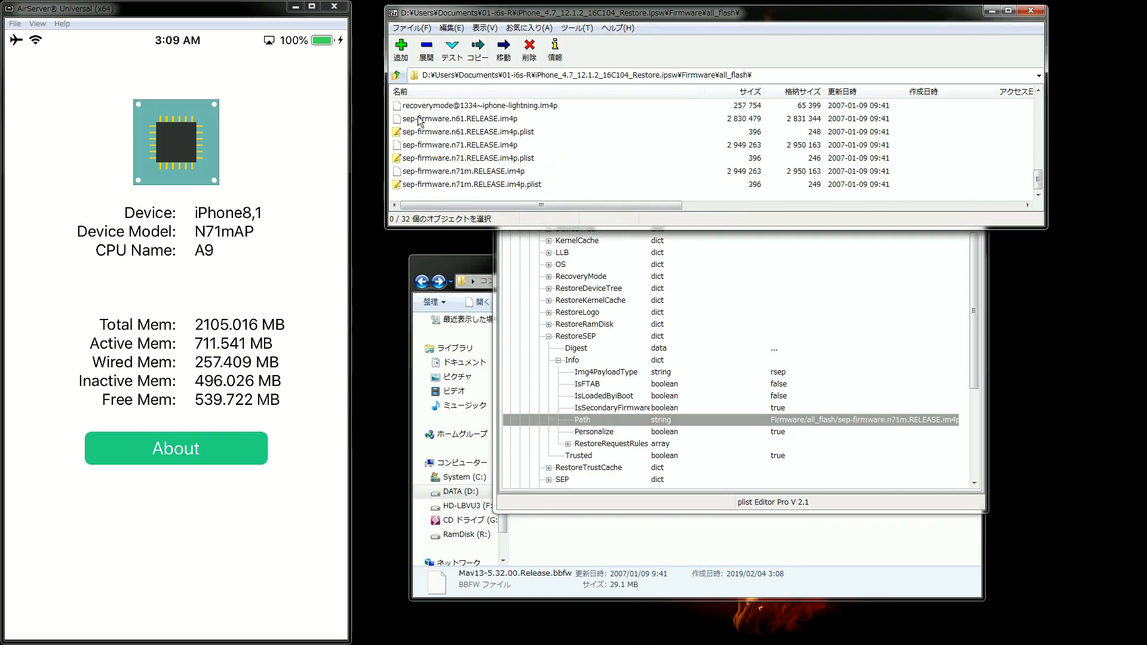
click(439, 172)
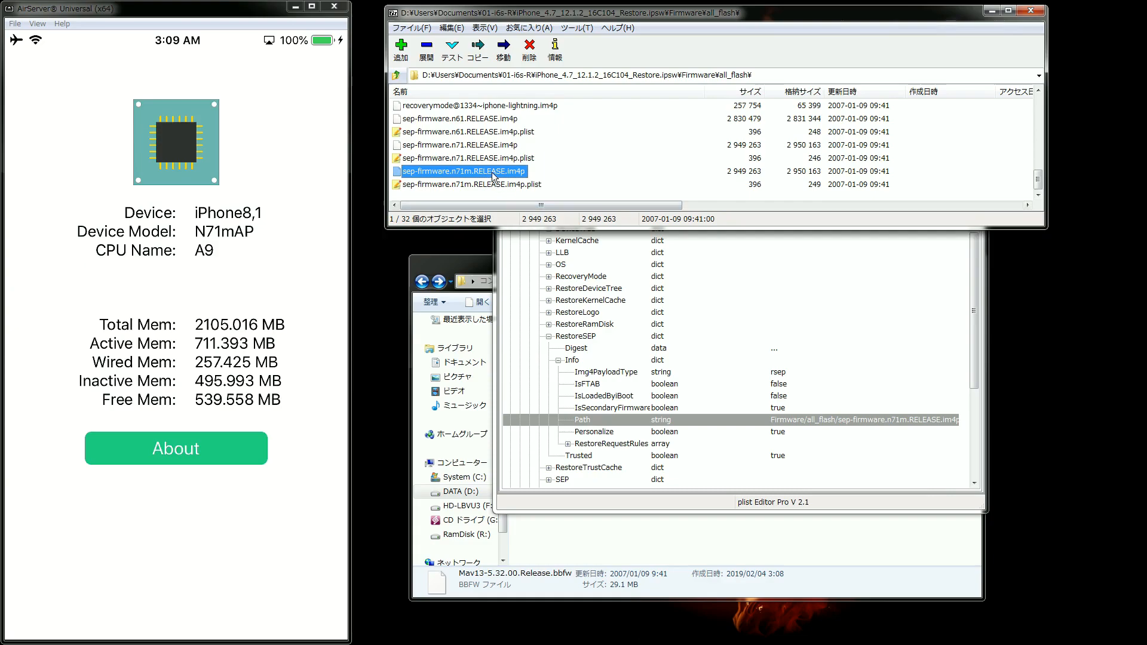
drag(490, 171, 626, 532)
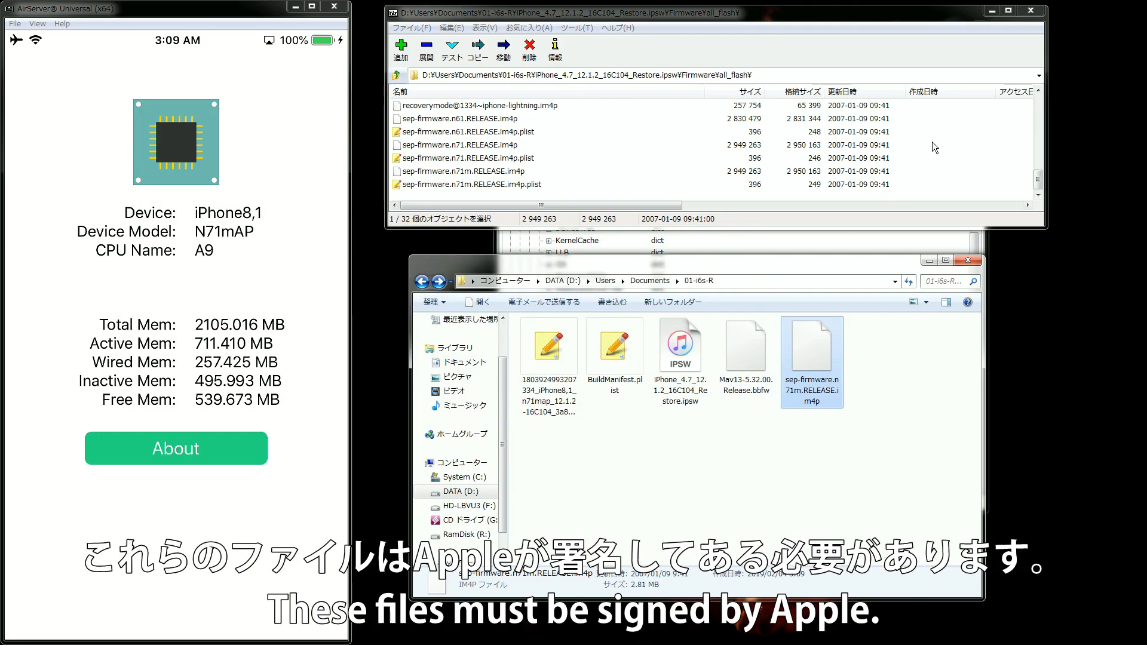
Close 7-Zip and the BuildManifest.plist editor, returning to Chrome
click(1037, 16)
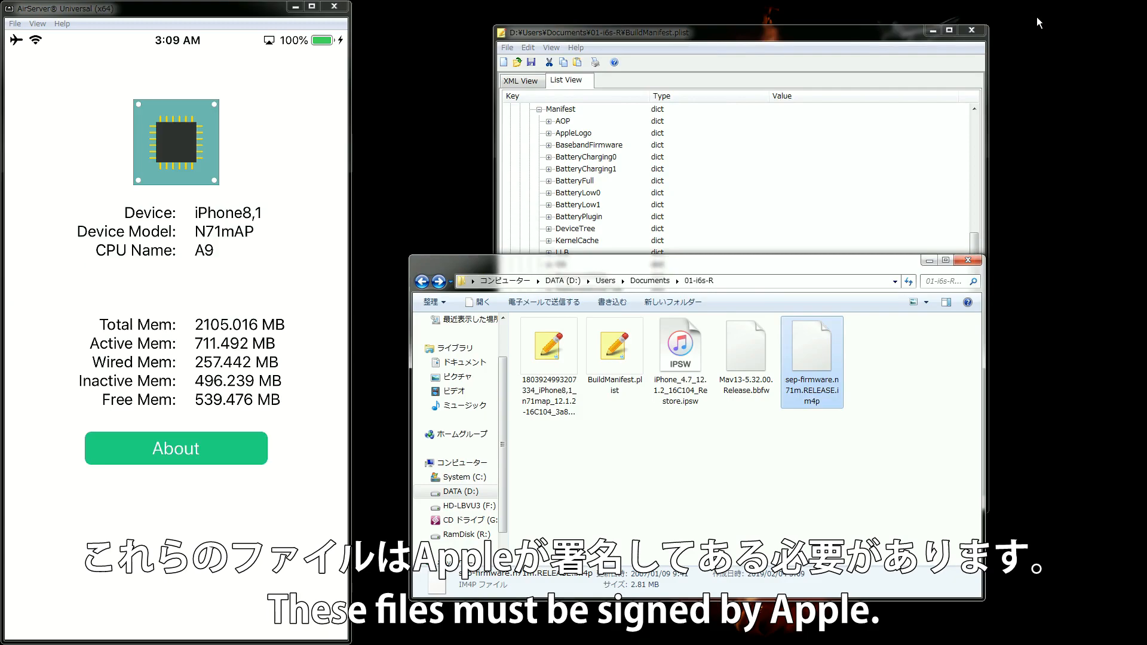
click(971, 31)
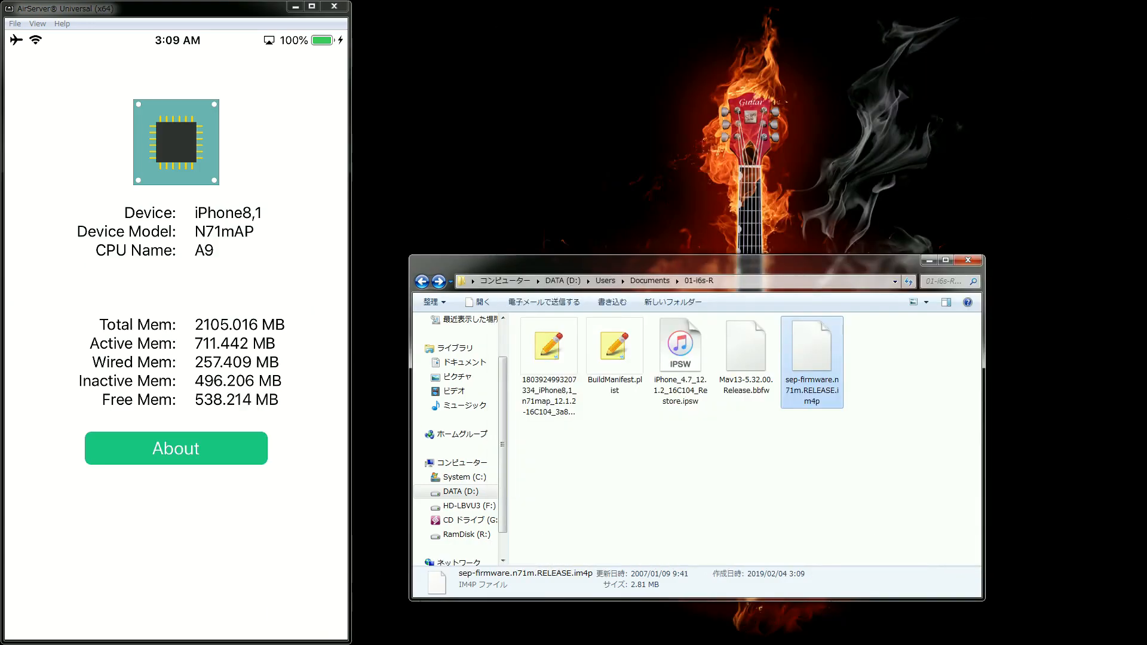
key(alt+Tab)
Save the iRestore GitHub repository as a ZIP to RamDisk (R:), then minimize Chrome
click(575, 19)
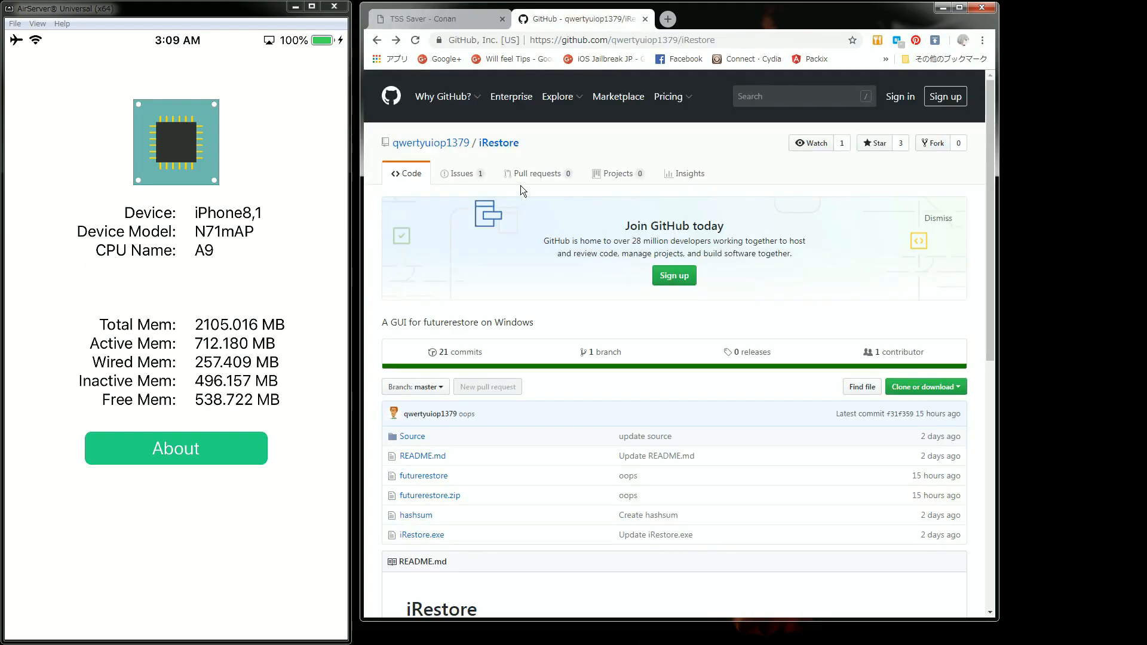
scroll(521, 186, down, 3)
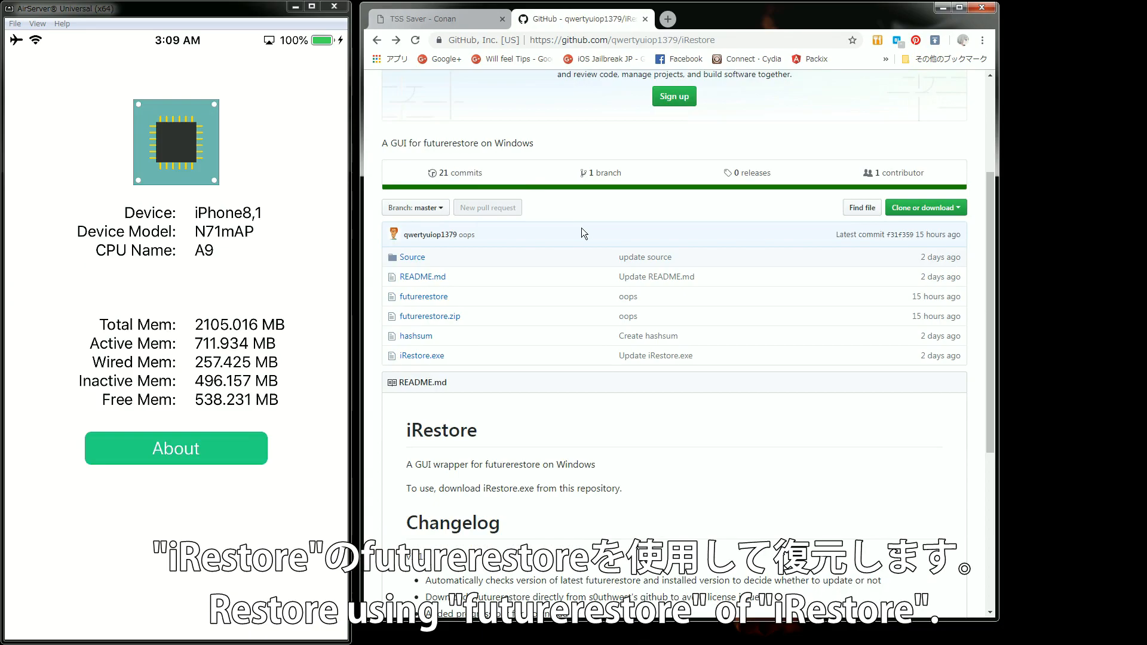
click(954, 214)
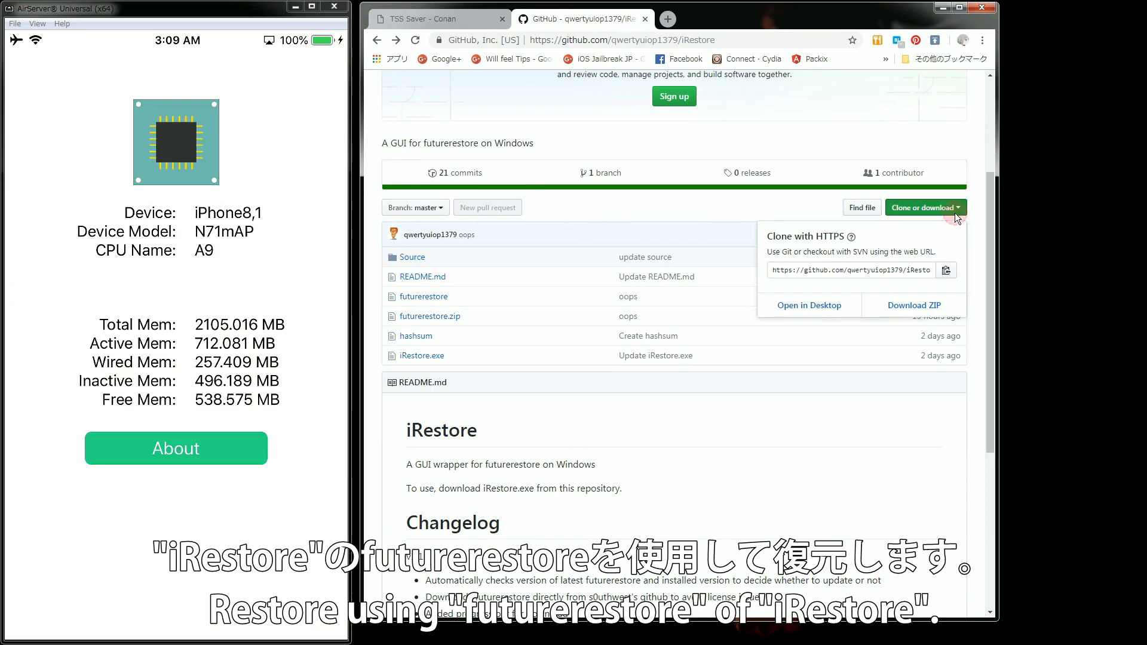
click(929, 308)
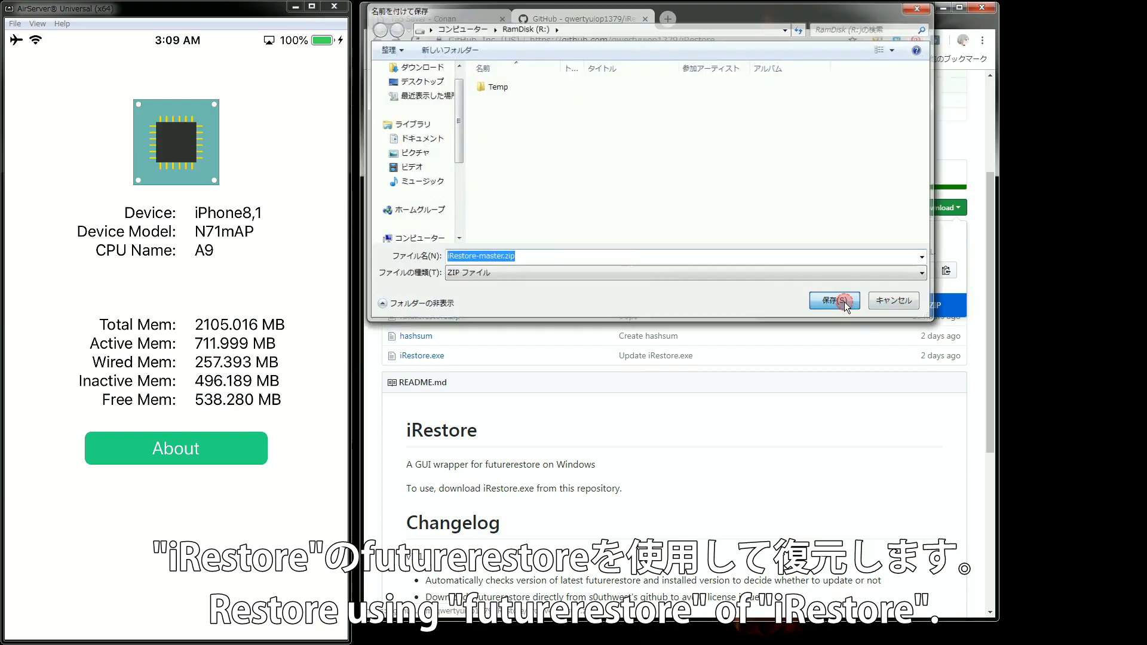
click(844, 302)
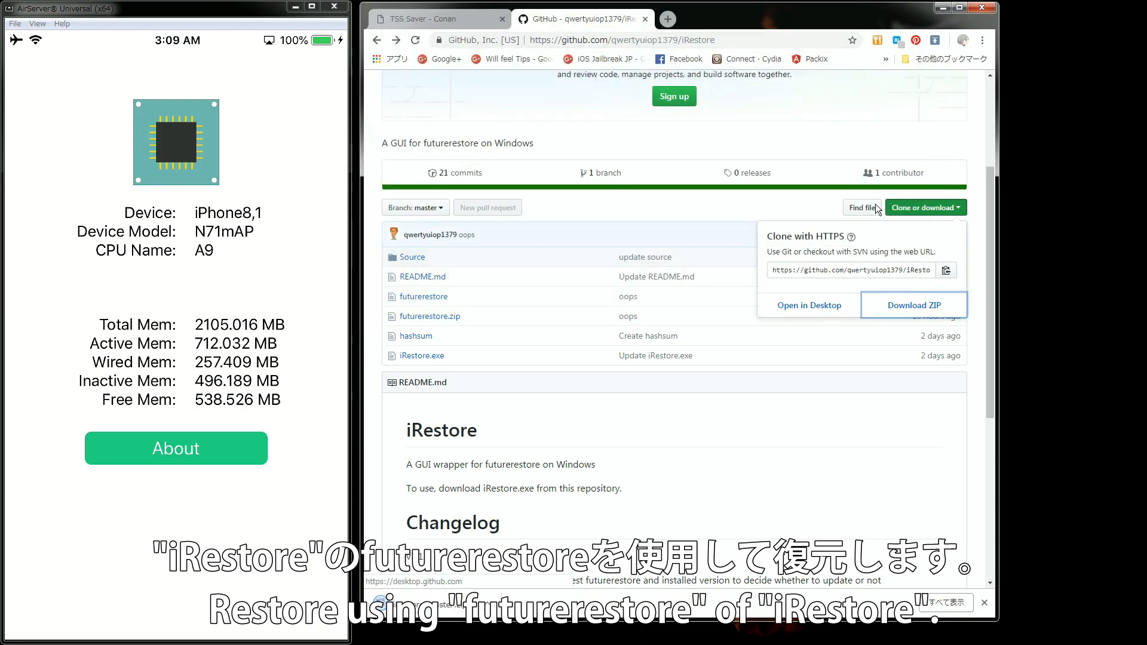
click(940, 8)
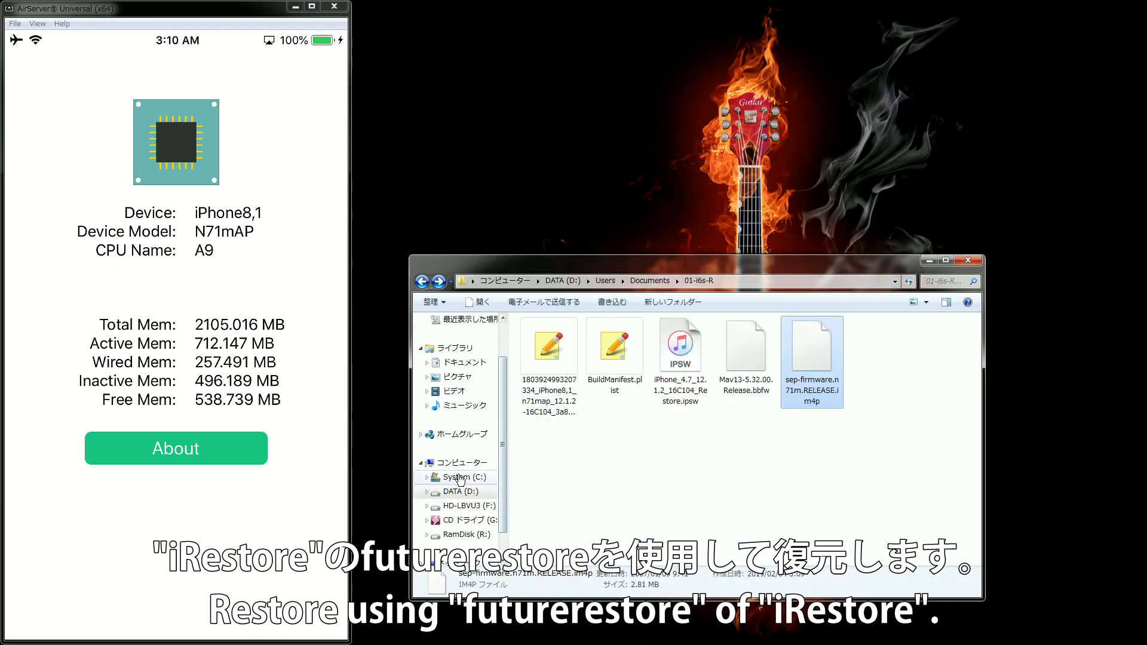
Copy the iRestore-master folder from the RamDisk (R:) drive
click(478, 534)
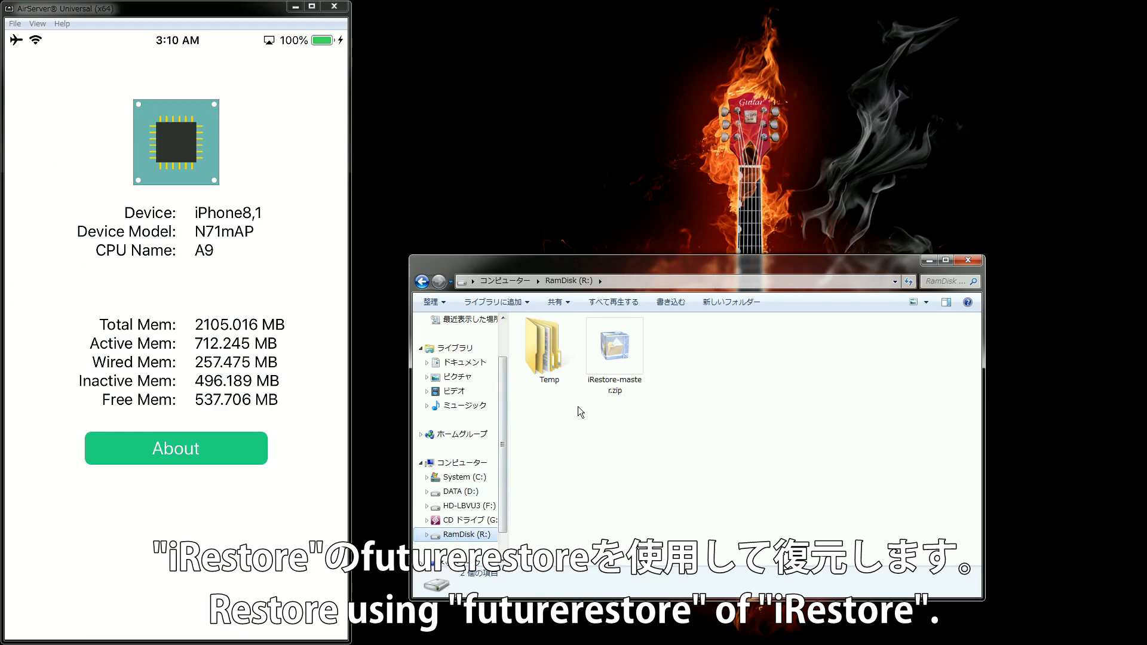
double_click(605, 367)
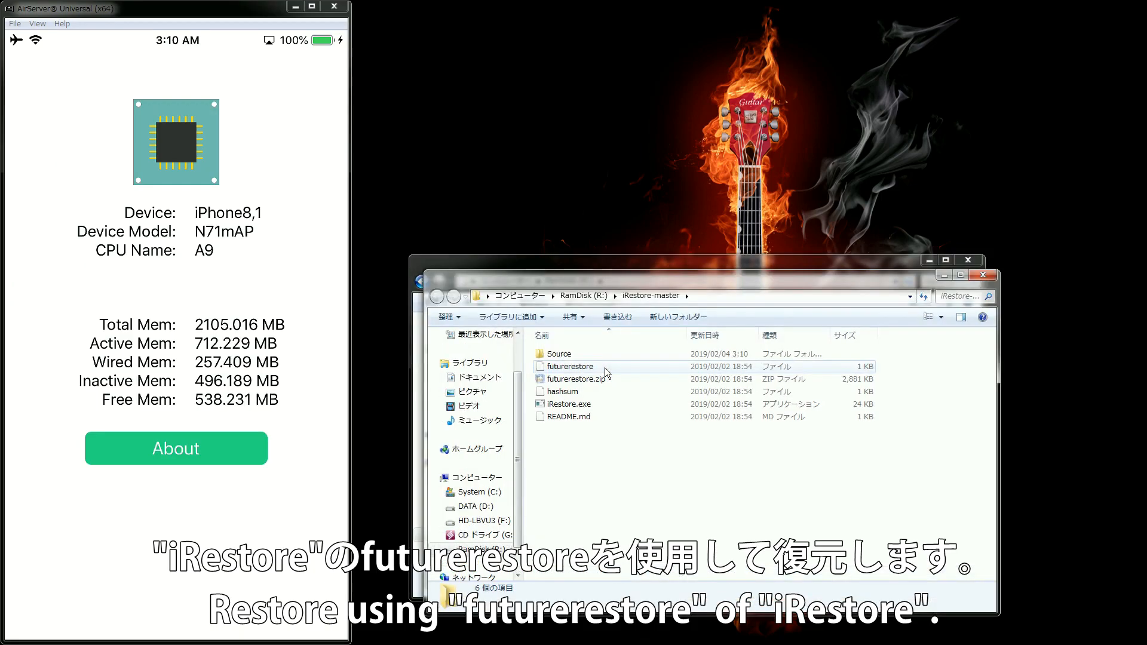
click(982, 274)
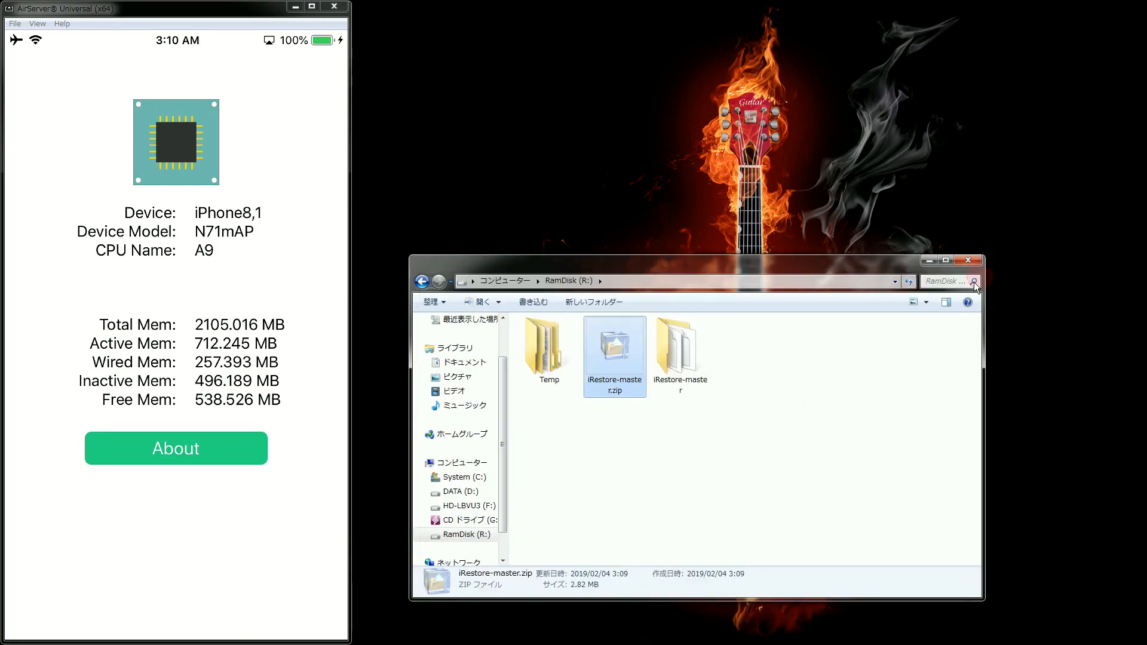
right_click(687, 370)
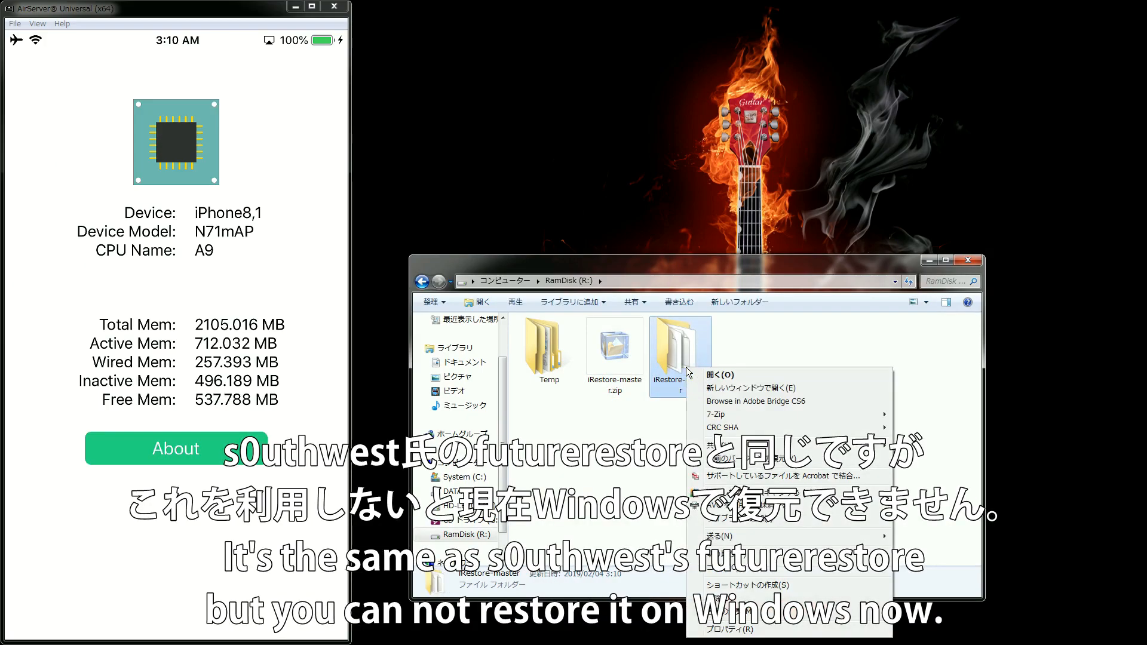
click(712, 567)
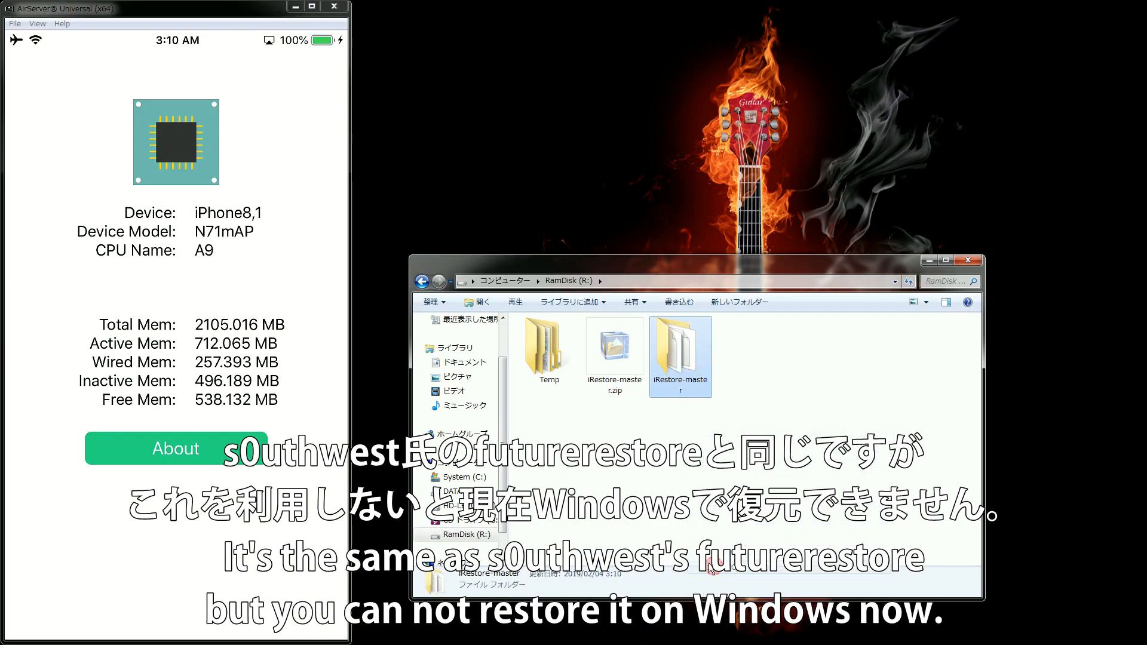
Paste iRestore-master into 01-i6s-R, open it and run iRestore.exe
click(422, 281)
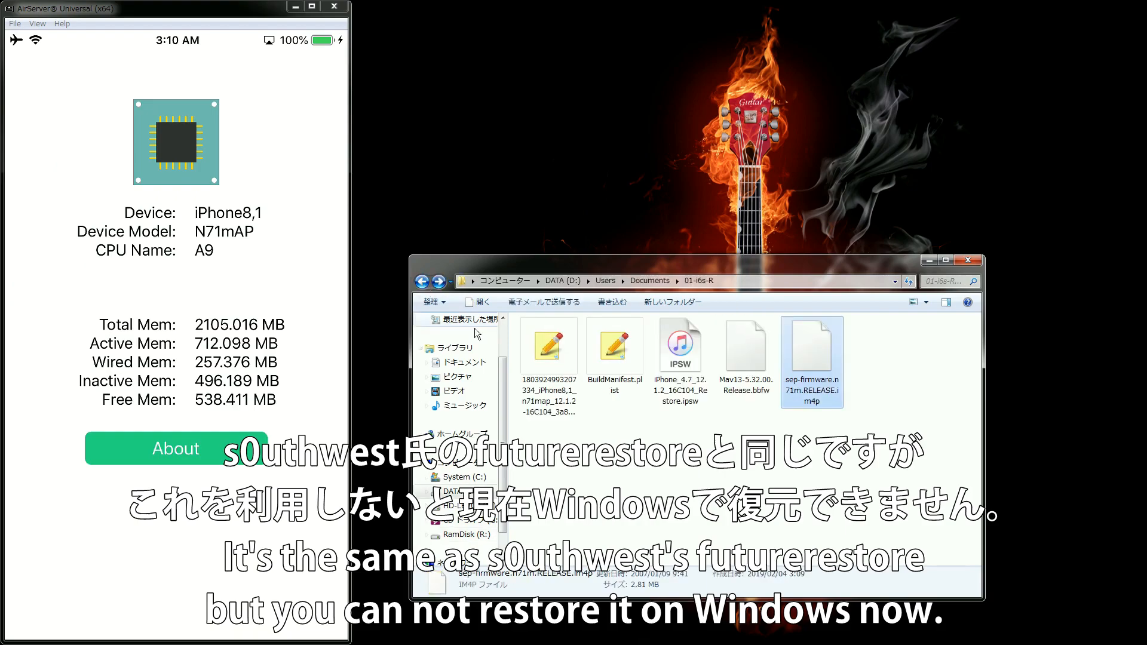
right_click(678, 459)
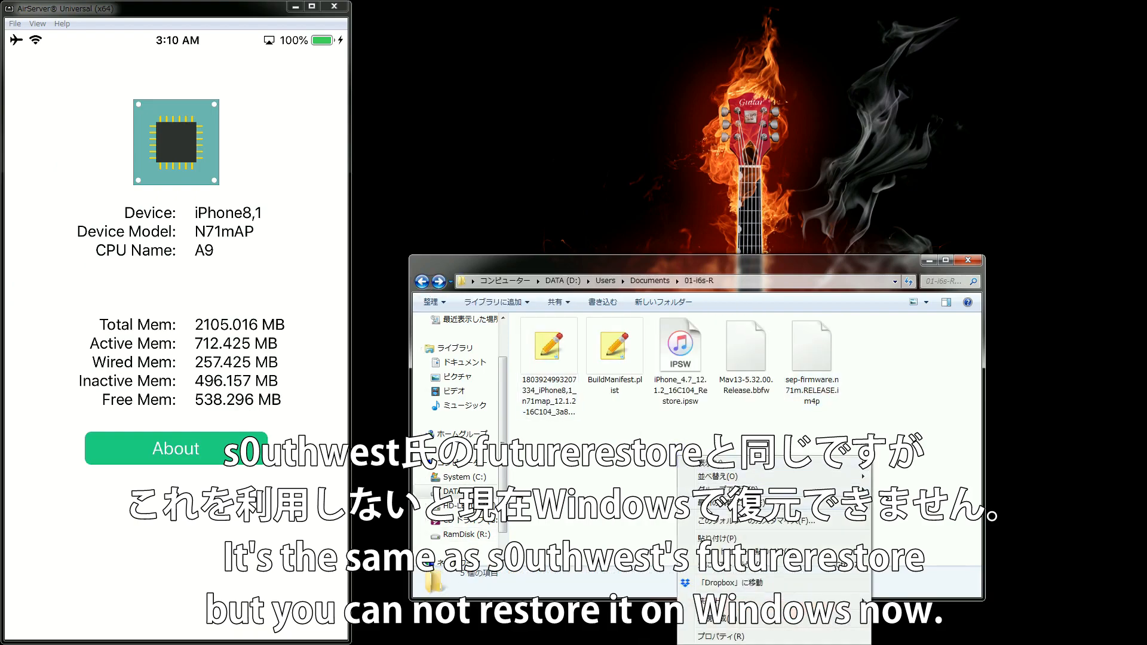
click(711, 539)
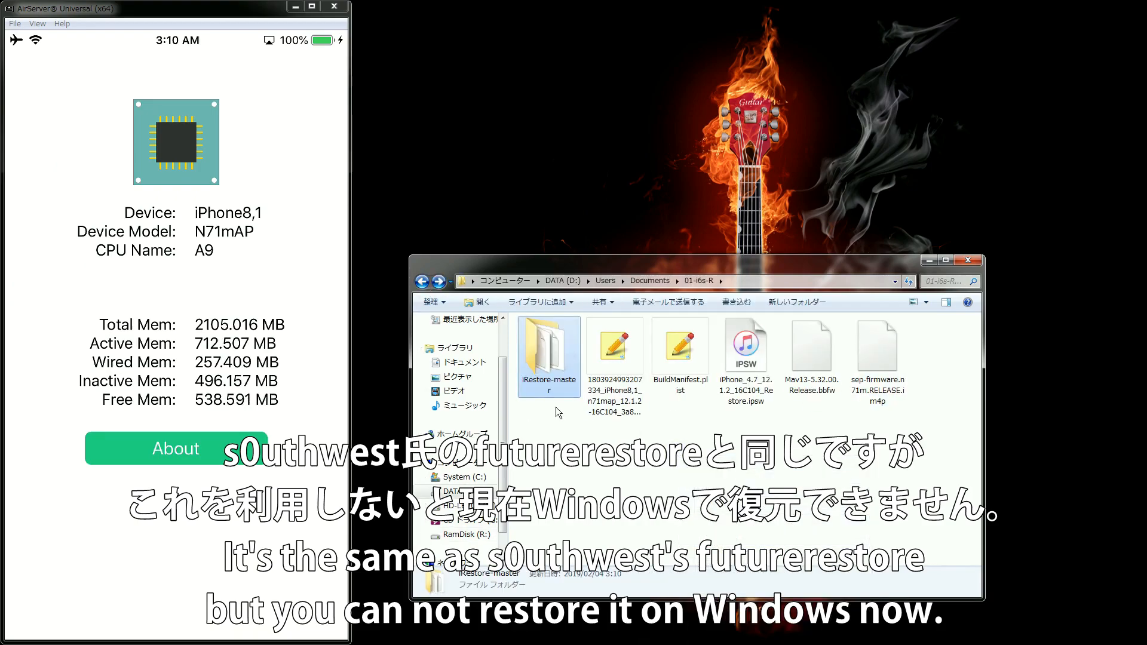
double_click(544, 367)
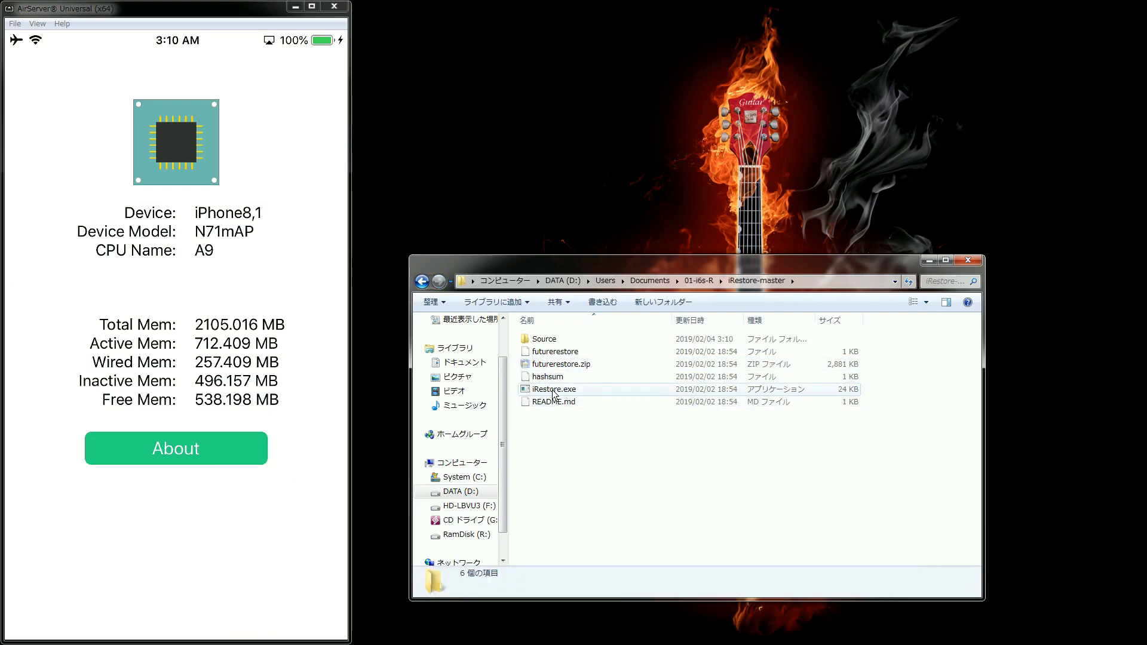
double_click(554, 390)
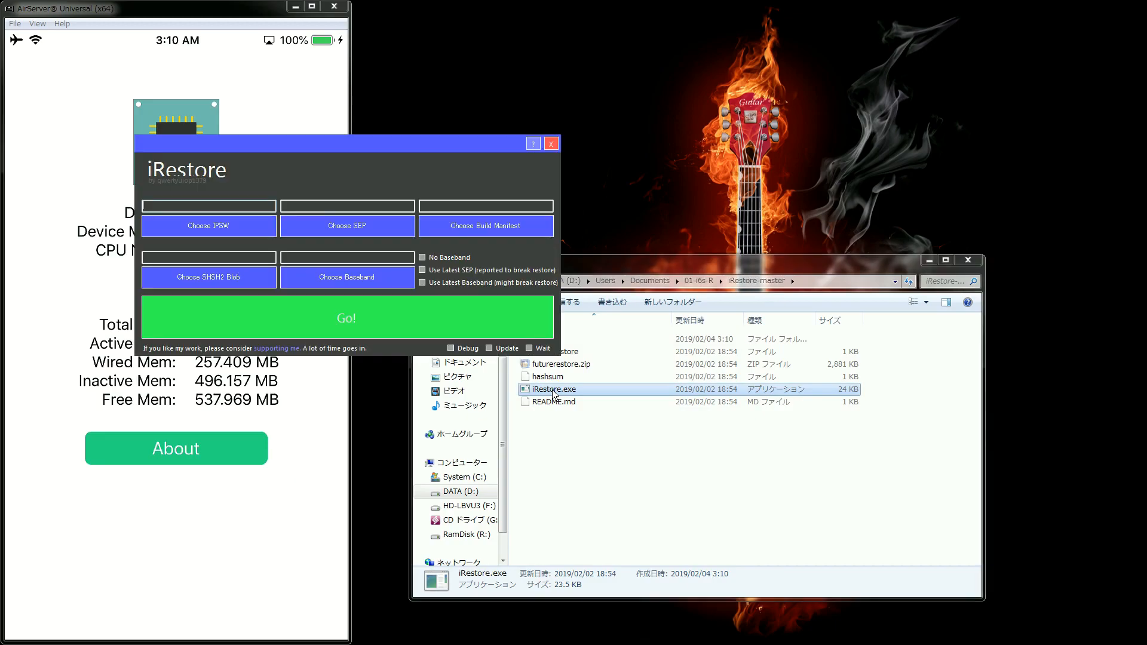
Load iPhone_4.7_12.1.2_16C104_Restore.ipsw from 01-i6s-R as the IPSW
drag(468, 145, 730, 48)
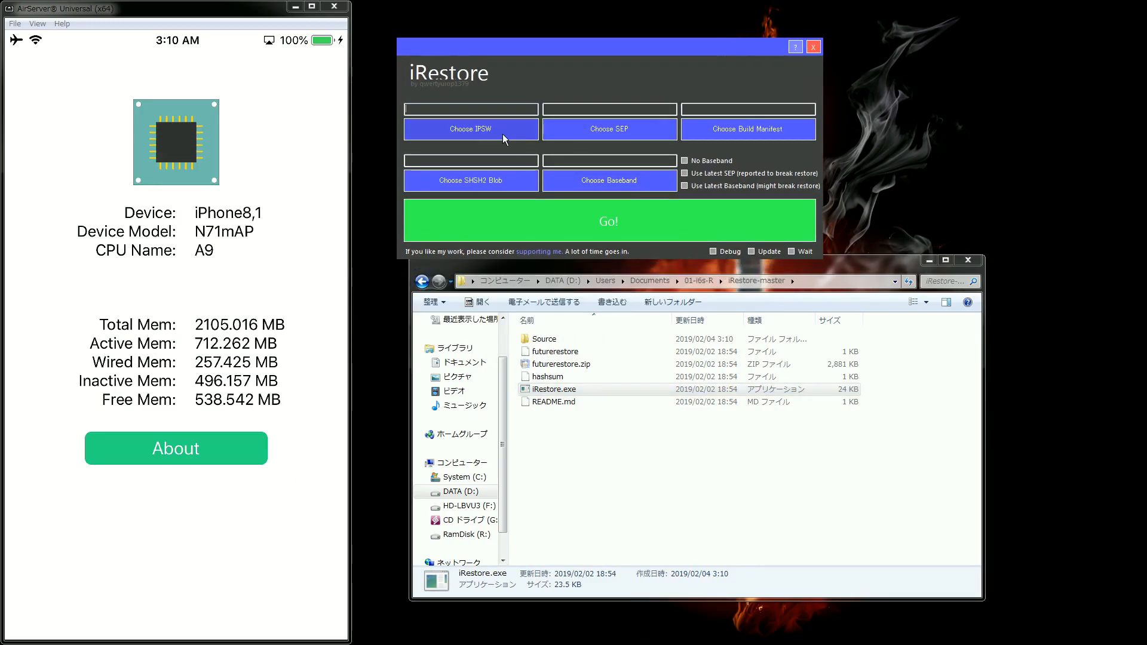
click(482, 129)
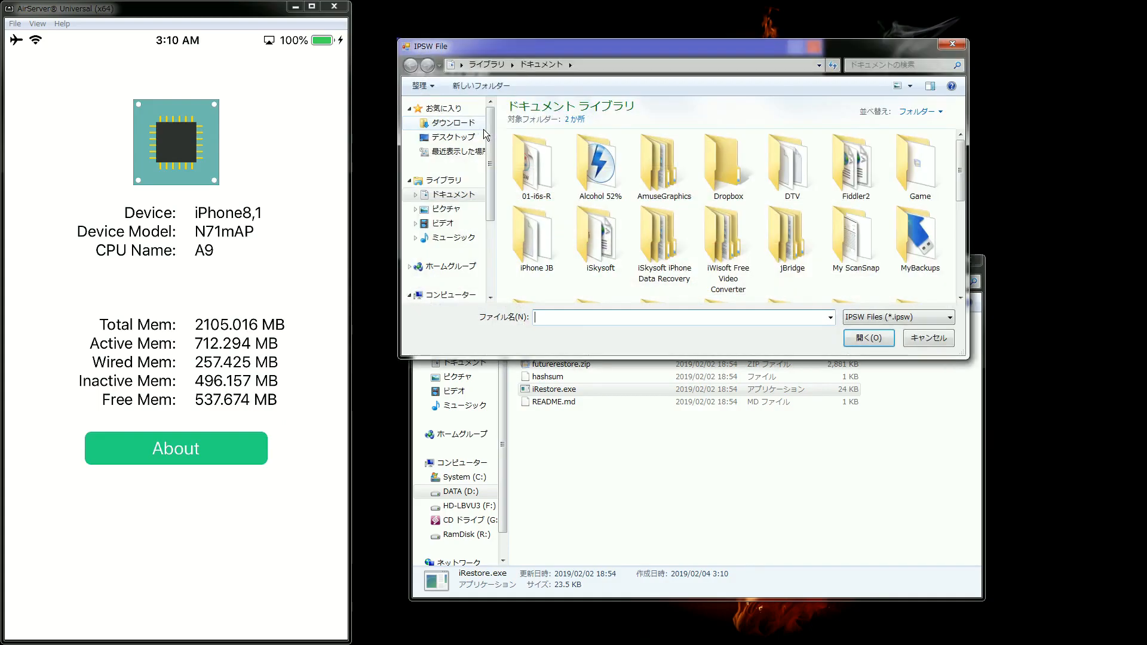
double_click(526, 163)
double_click(600, 180)
Load sep-firmware.n71m.RELEASE.im4p as the SEP and BuildManifest.plist as the manifest
click(602, 134)
double_click(605, 171)
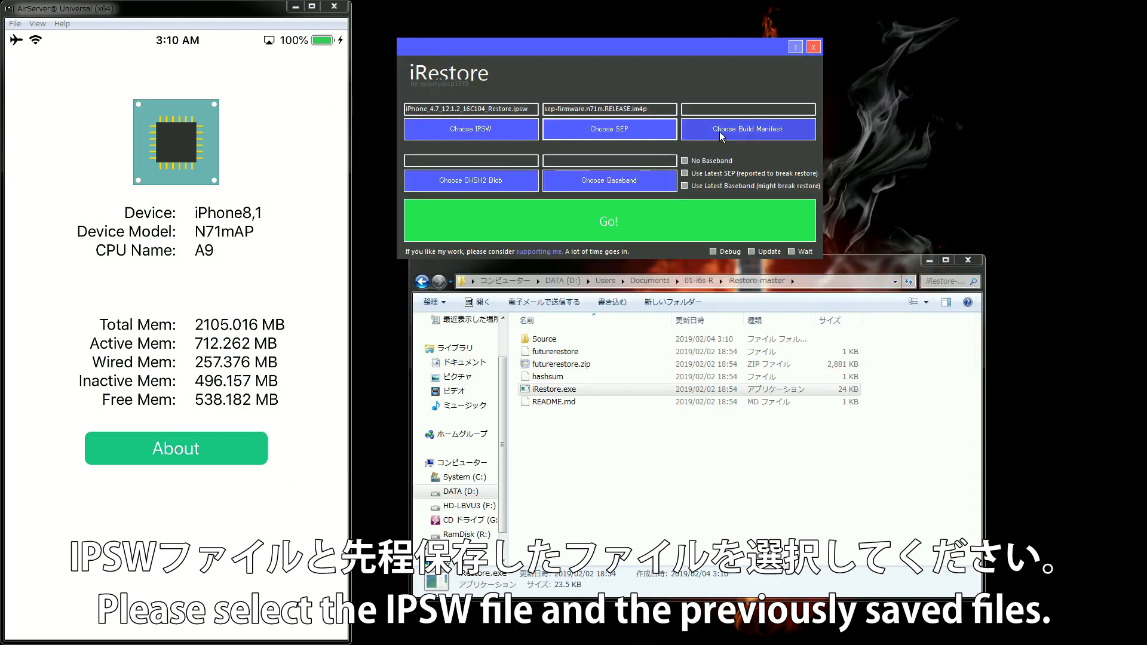
click(719, 131)
double_click(676, 172)
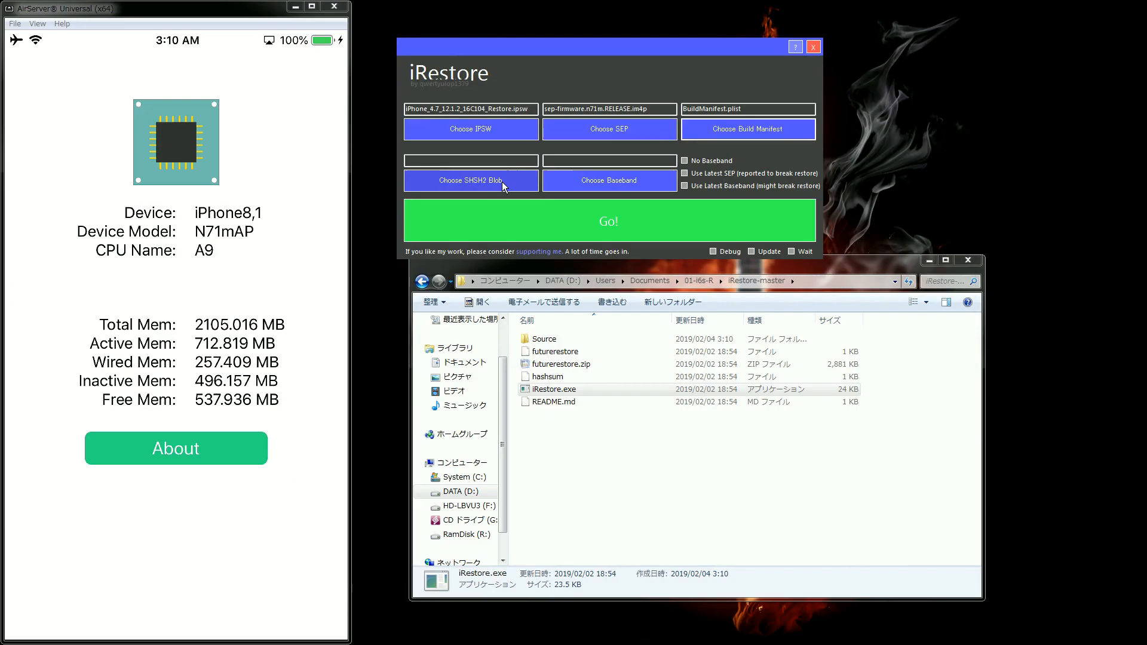
Rename the blob file's .plist extension to .shsh2 in the 01-i6s-R folder
click(501, 181)
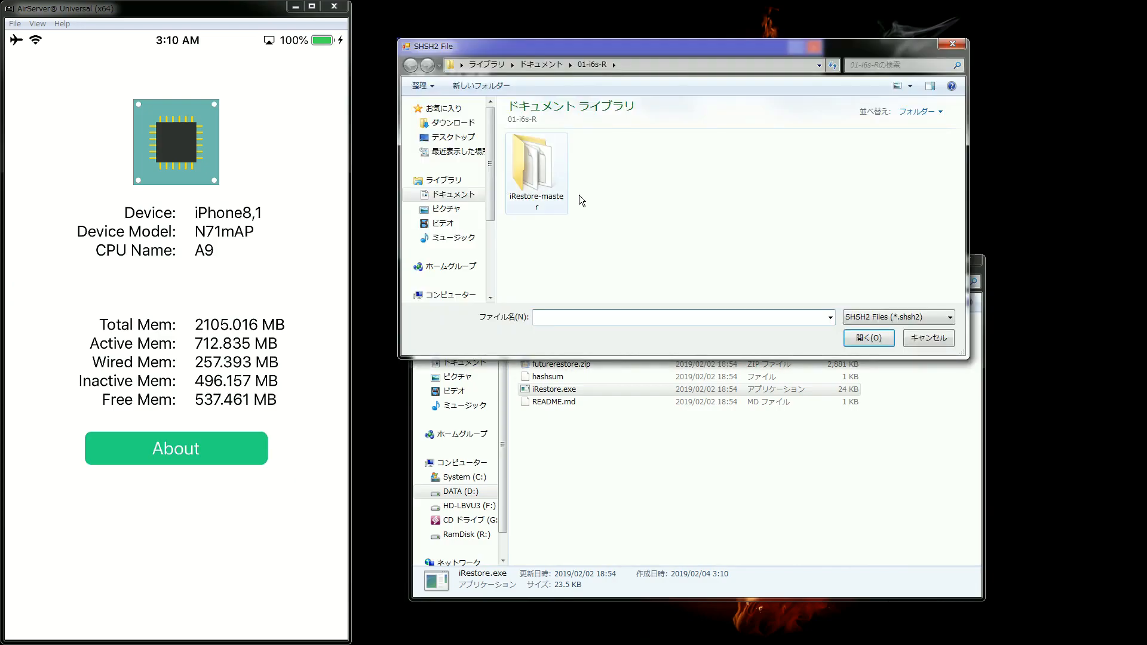
click(918, 339)
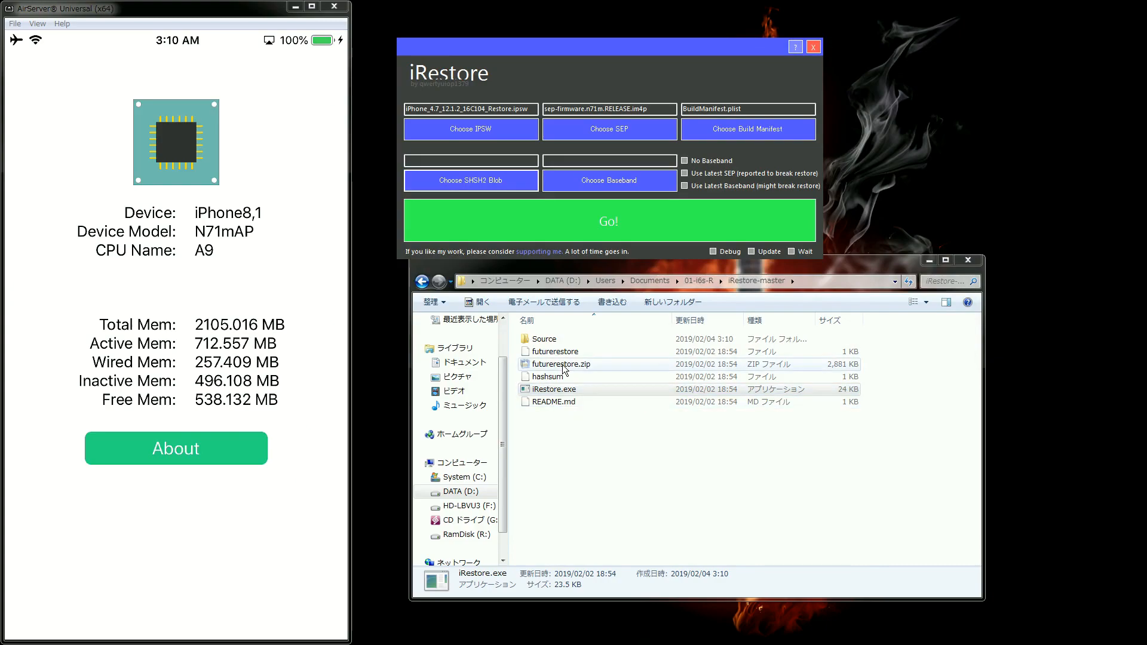
click(690, 282)
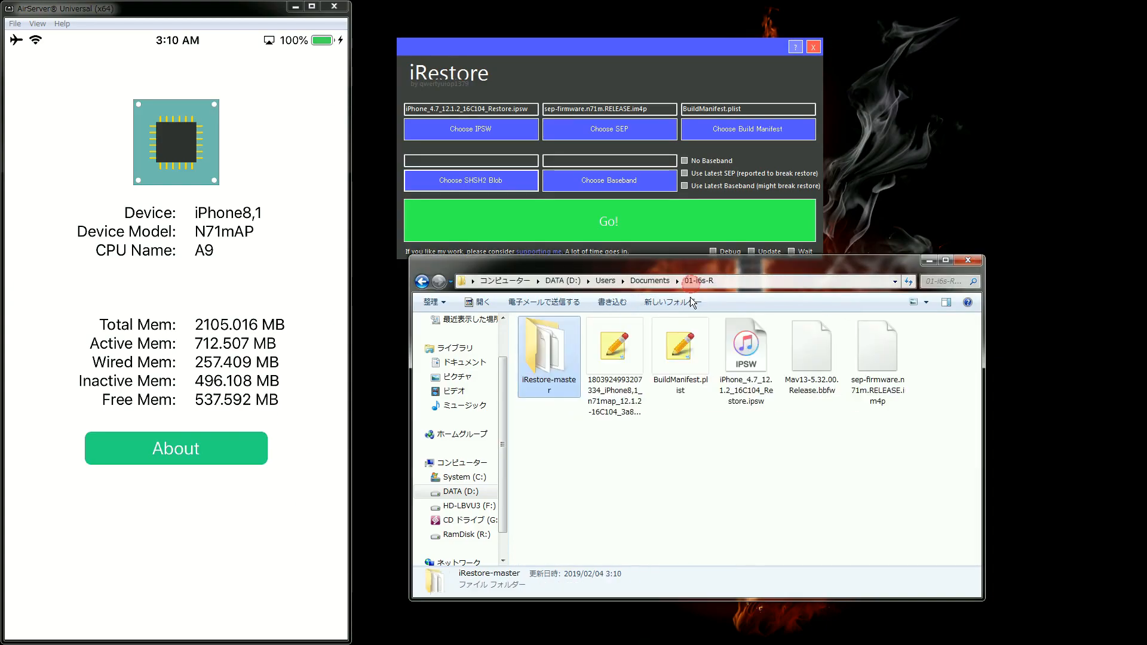
click(643, 392)
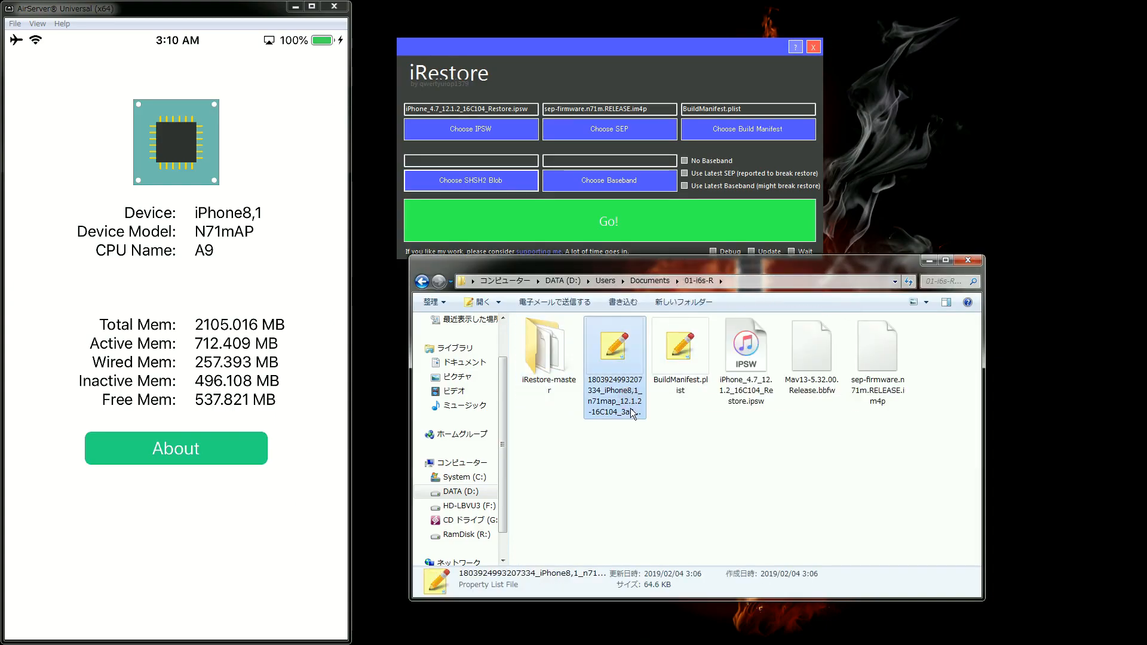
click(631, 412)
drag(629, 445, 648, 447)
key(BackSpace)
key(BackSpace)
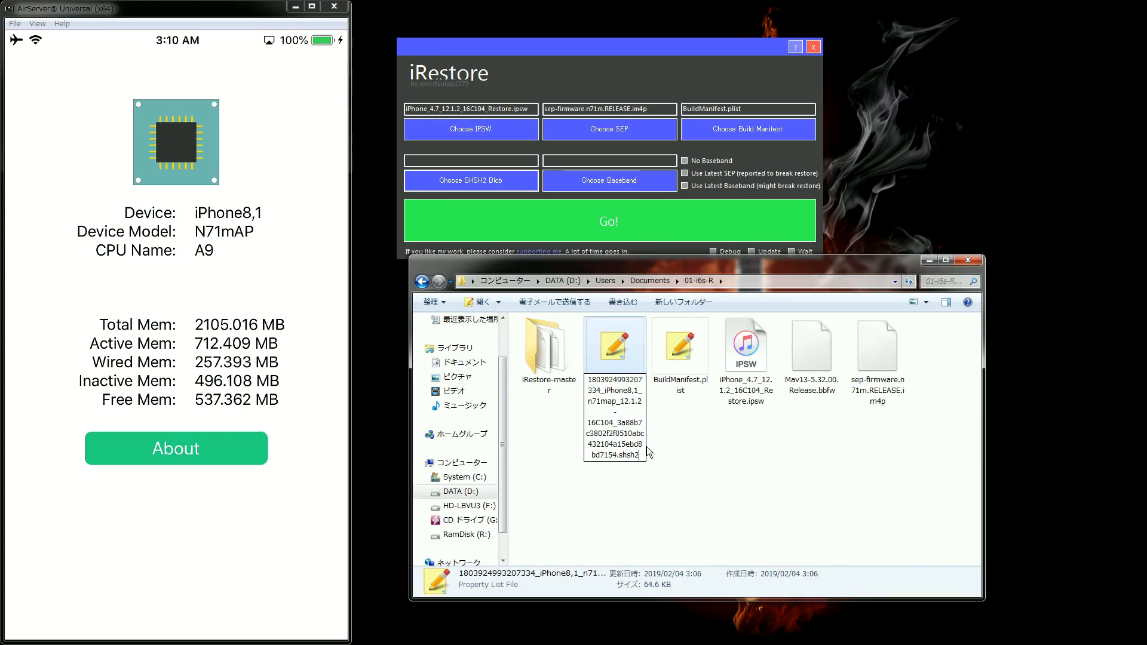
key(Return)
key(Return)
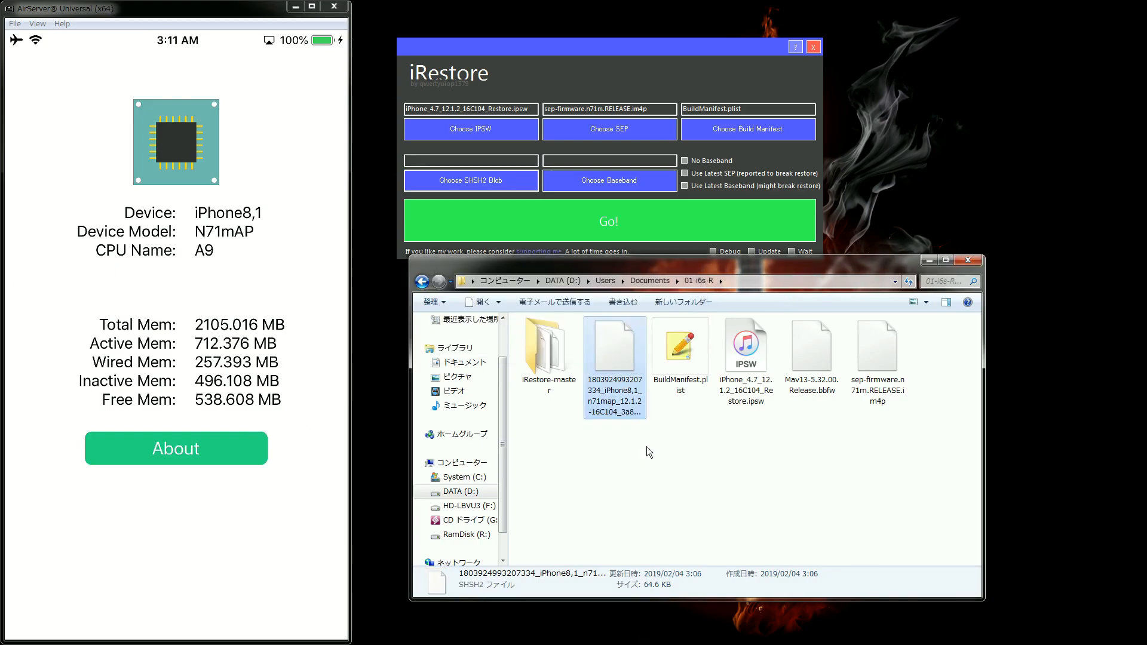
Load the renamed .shsh2 blob and the Mav13-5.32.00.Release.bbfw baseband
click(497, 184)
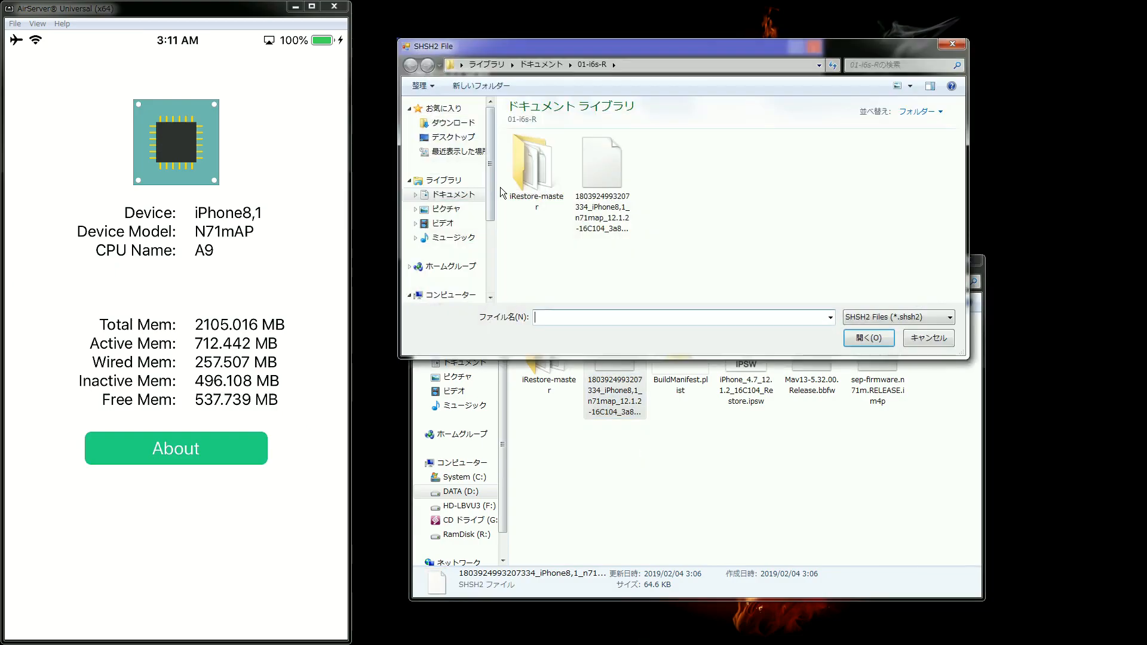
double_click(602, 184)
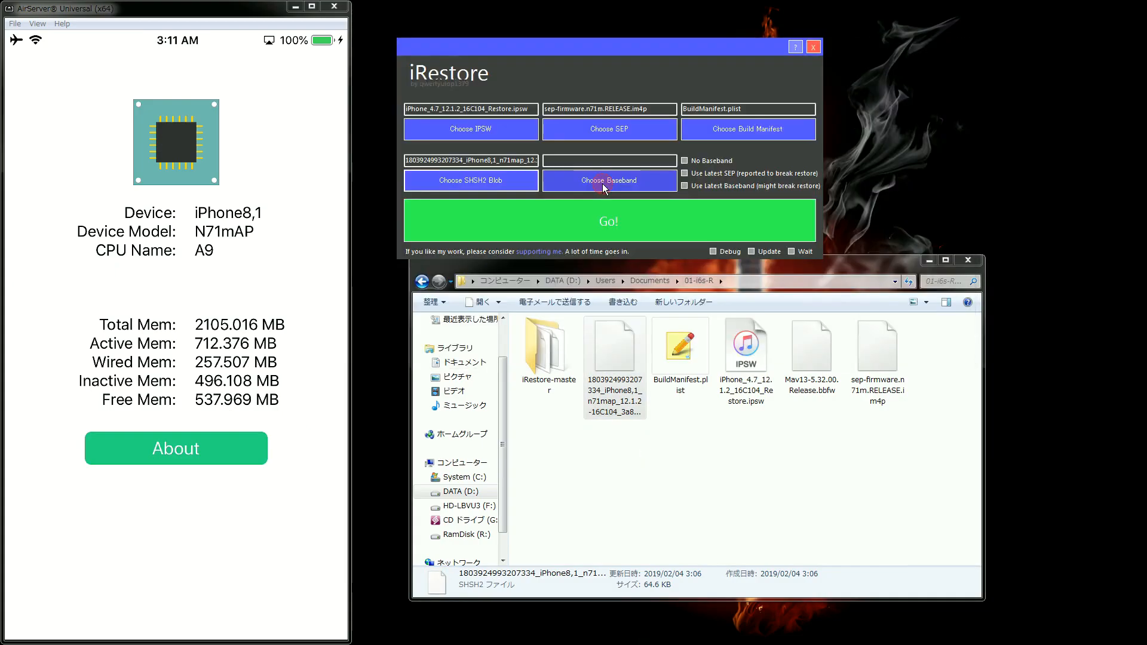
click(602, 181)
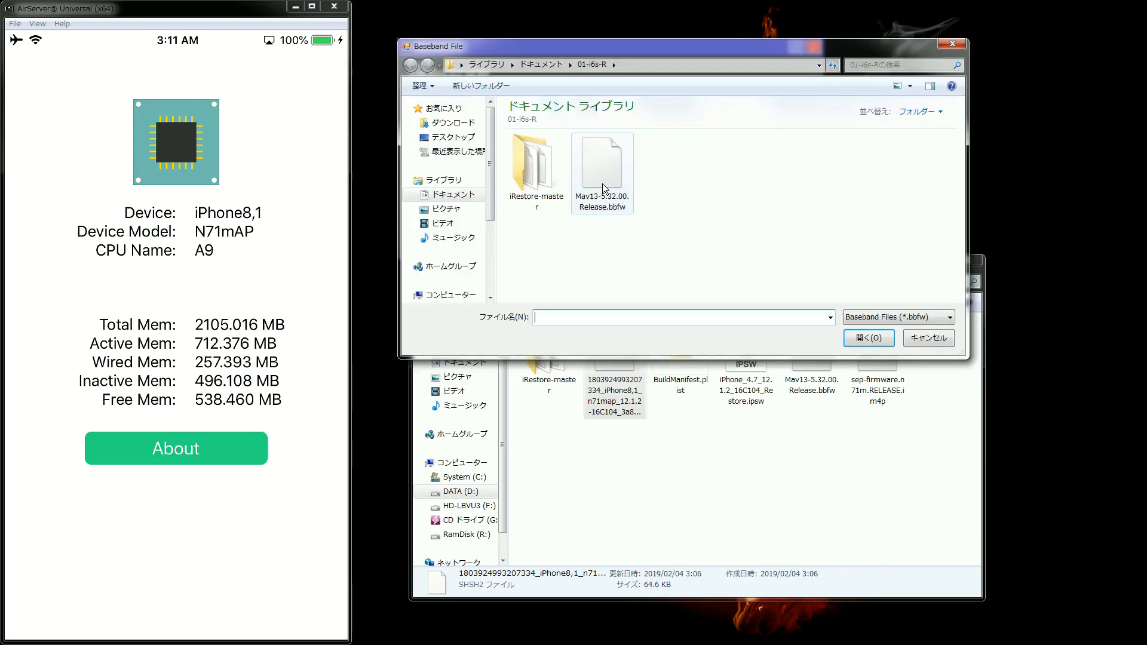
double_click(602, 184)
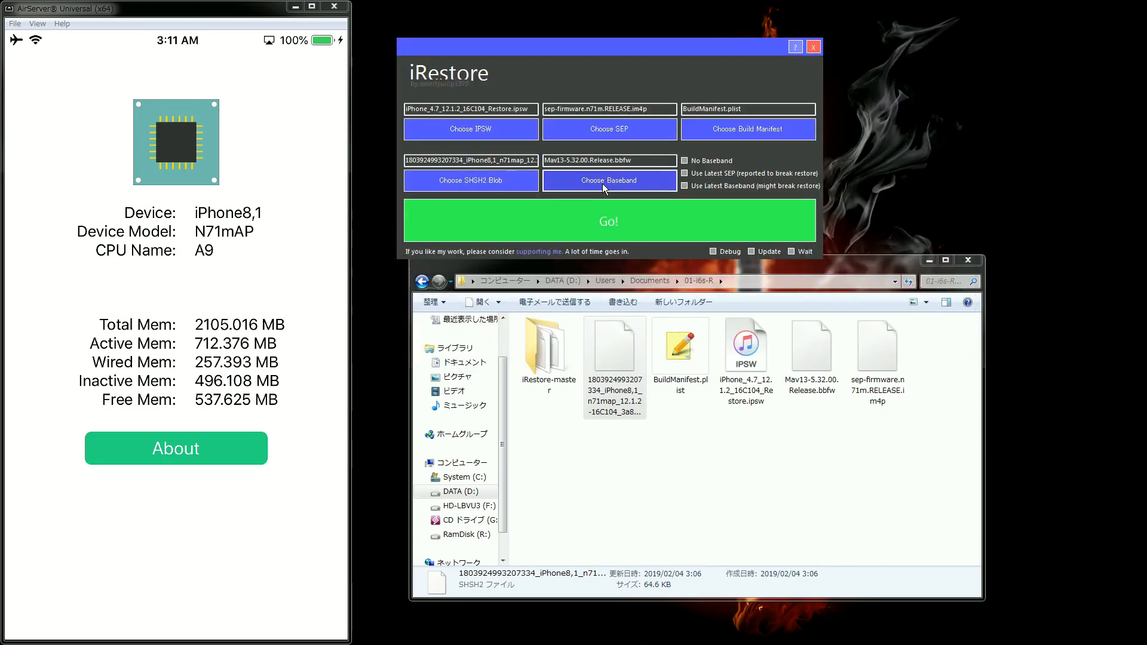
Start the futurerestore run with Go! and accept the nonce warning
click(643, 227)
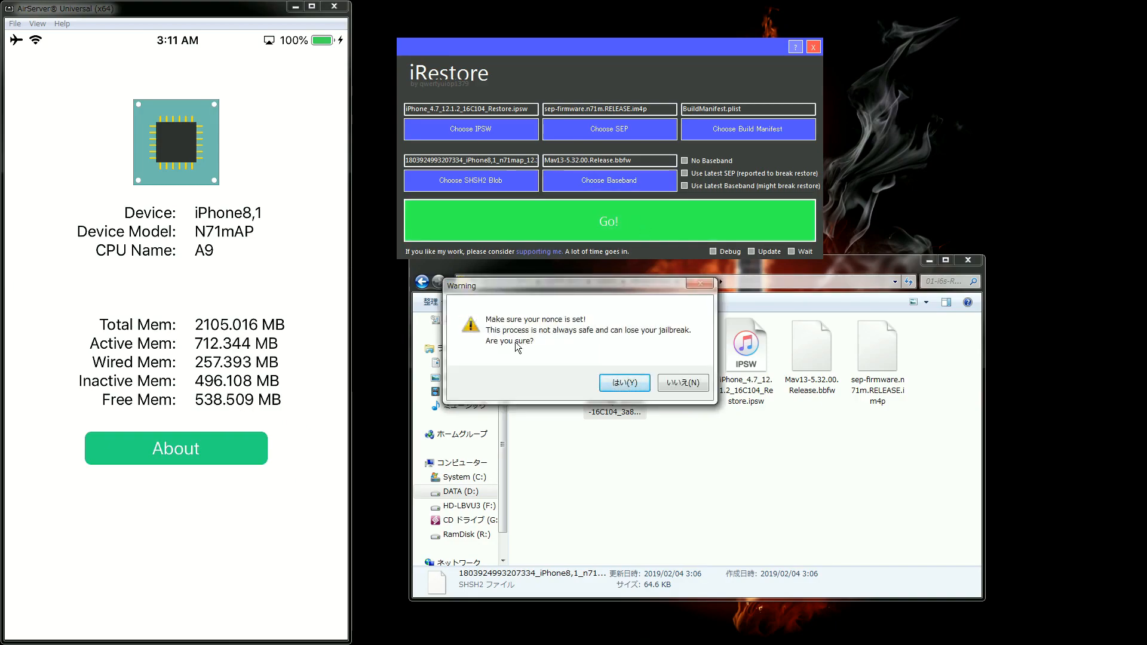
click(617, 385)
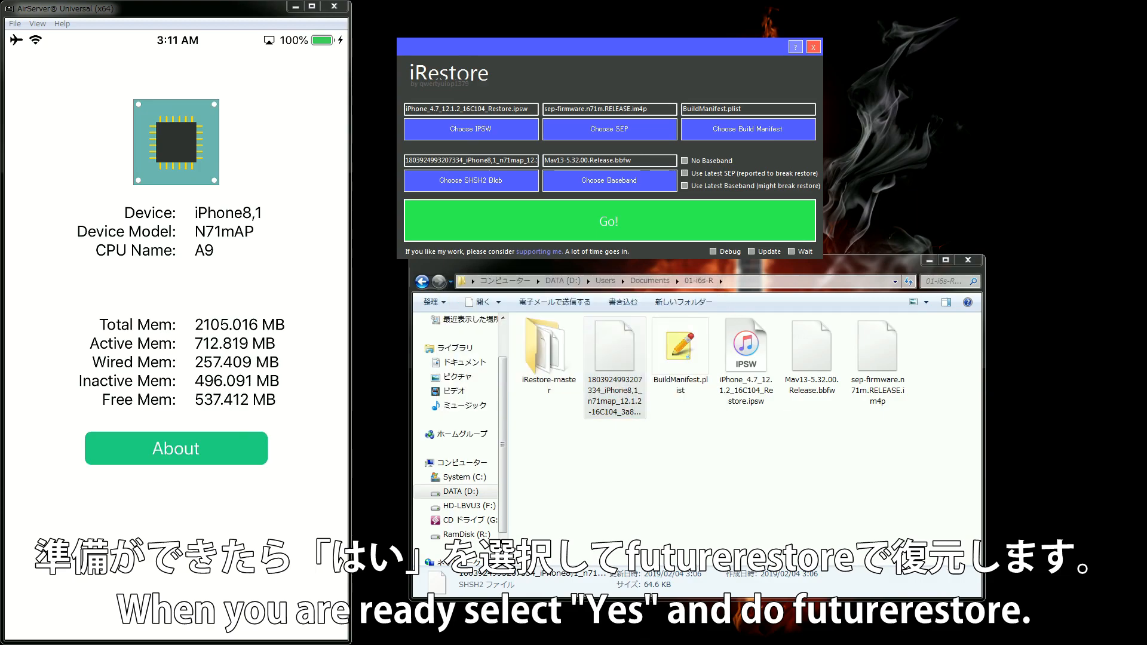